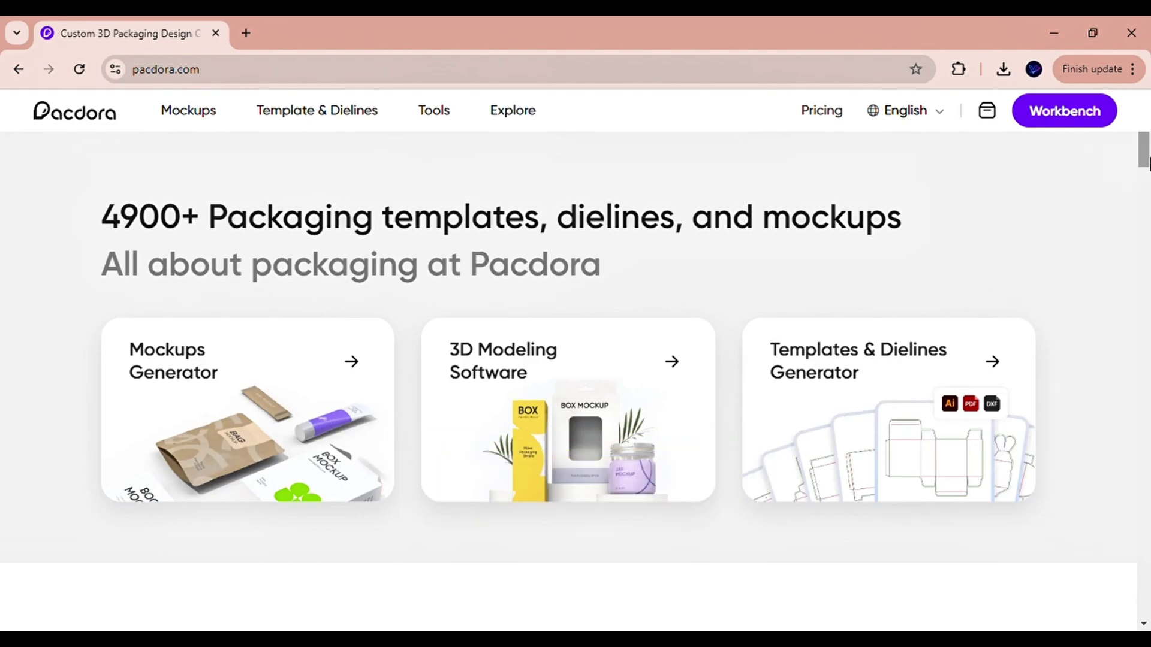
drag(1148, 160, 1148, 512)
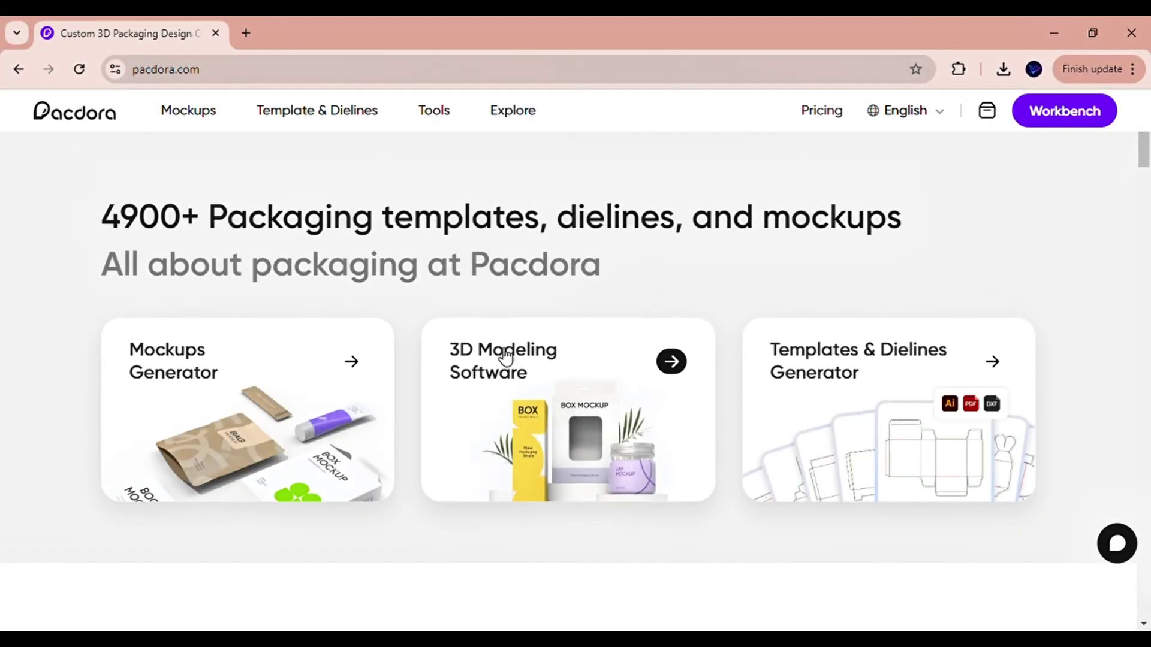
Step: Search the mockup library for 'square pizza box' and open the Square pizza box mockup
click(350, 360)
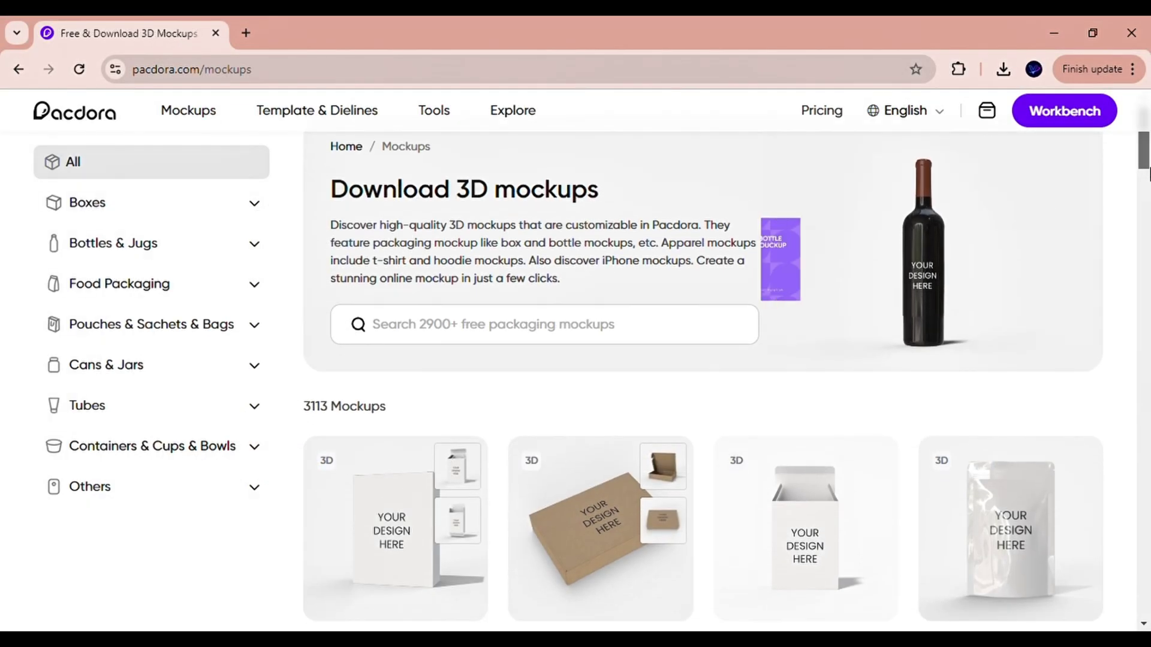
drag(1147, 158, 1148, 324)
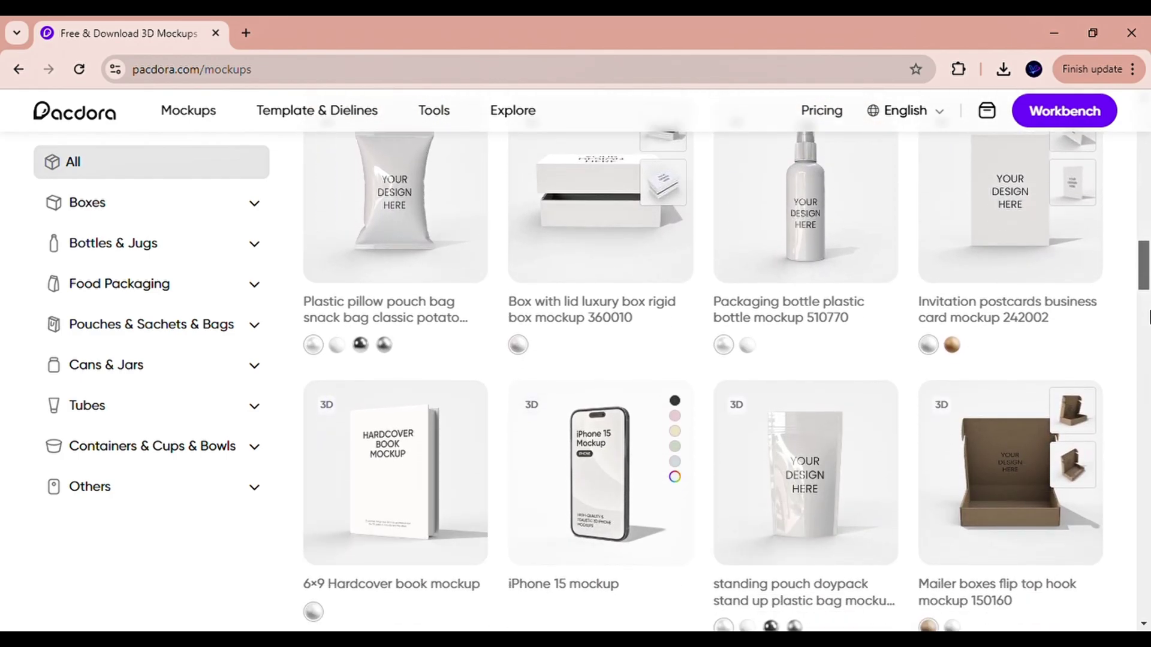
key(Home)
click(408, 363)
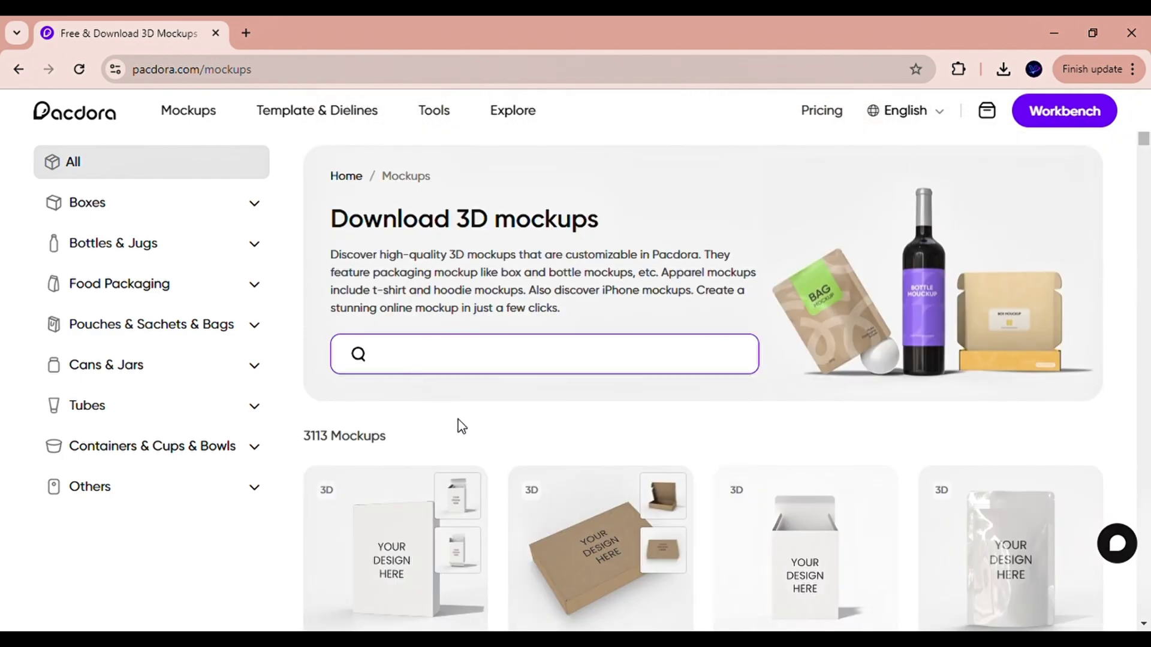
text(square pizza box)
key(Return)
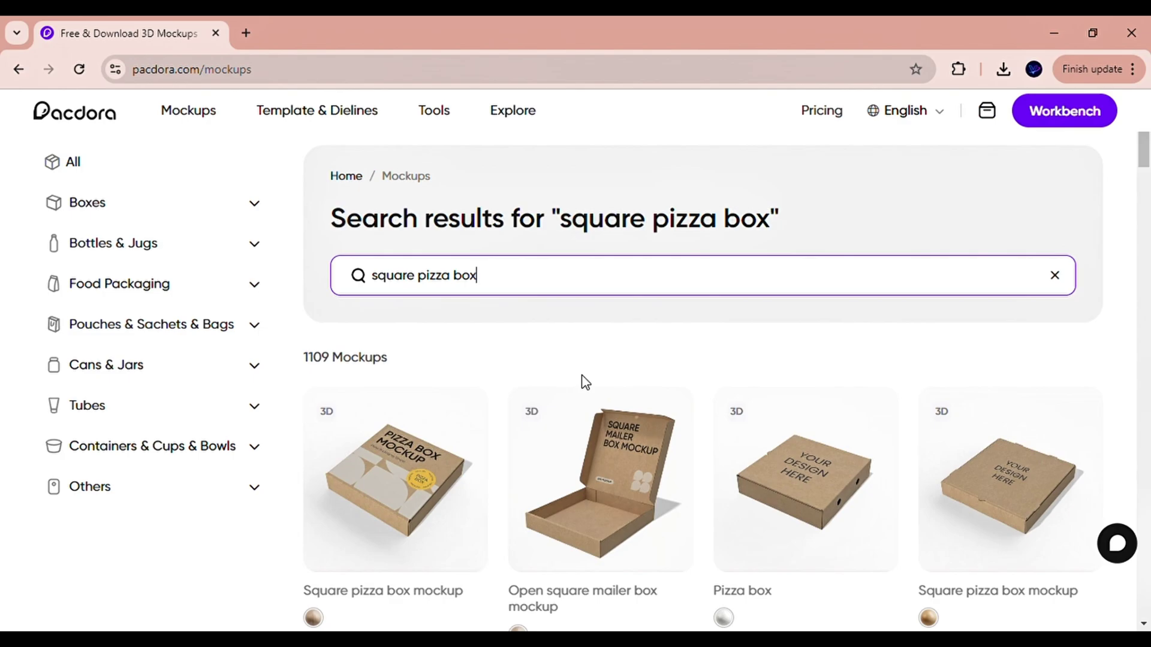
click(1009, 476)
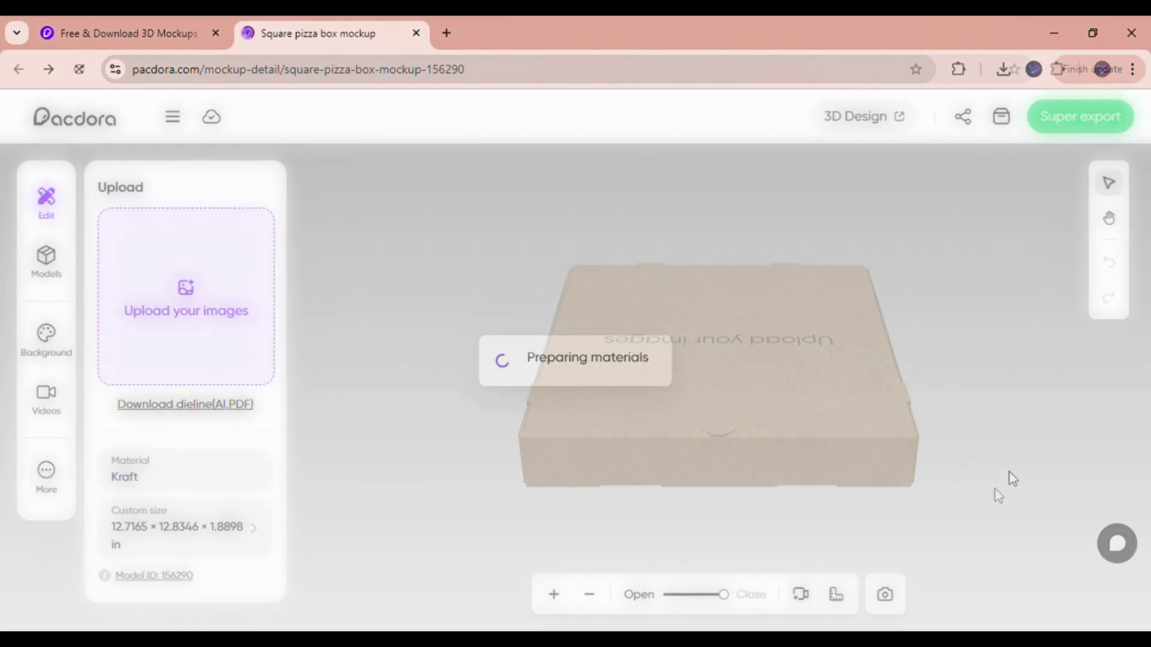
Step: Orbit the kraft pizza box toward a top-down view and bring up the AI/PDF dieline download options
mouse_move(979, 496)
mouse_down()
mouse_move(988, 460)
mouse_move(956, 482)
mouse_move(724, 488)
mouse_move(752, 521)
mouse_up()
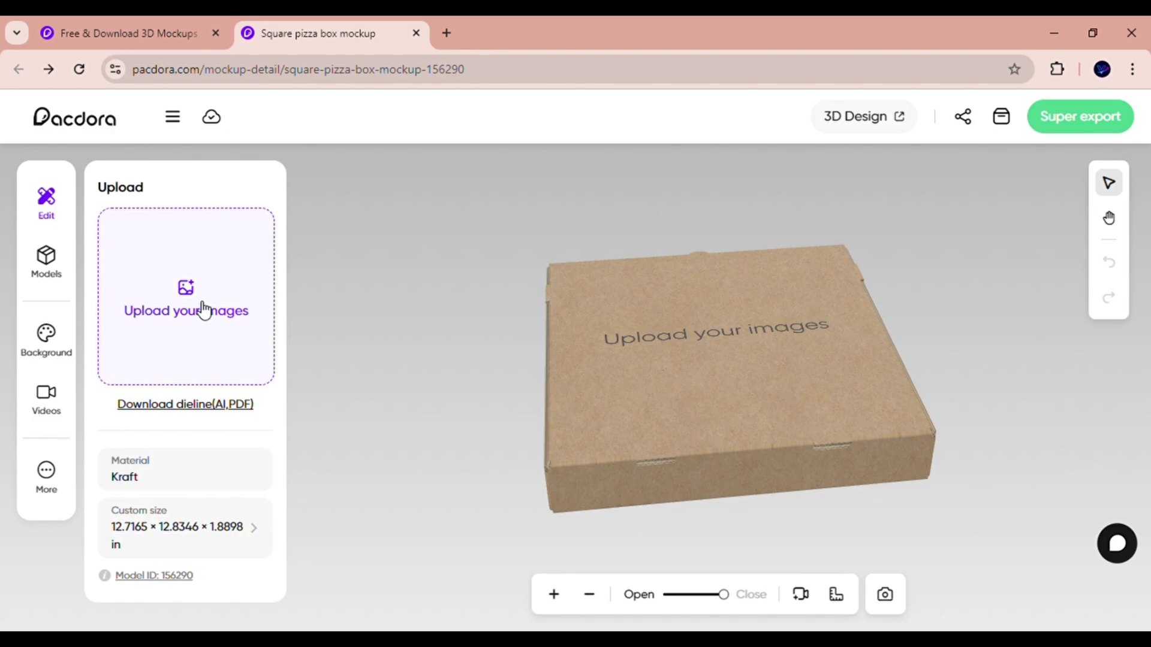
mouse_move(703, 336)
mouse_down()
mouse_move(632, 351)
mouse_move(714, 393)
mouse_move(725, 365)
mouse_up()
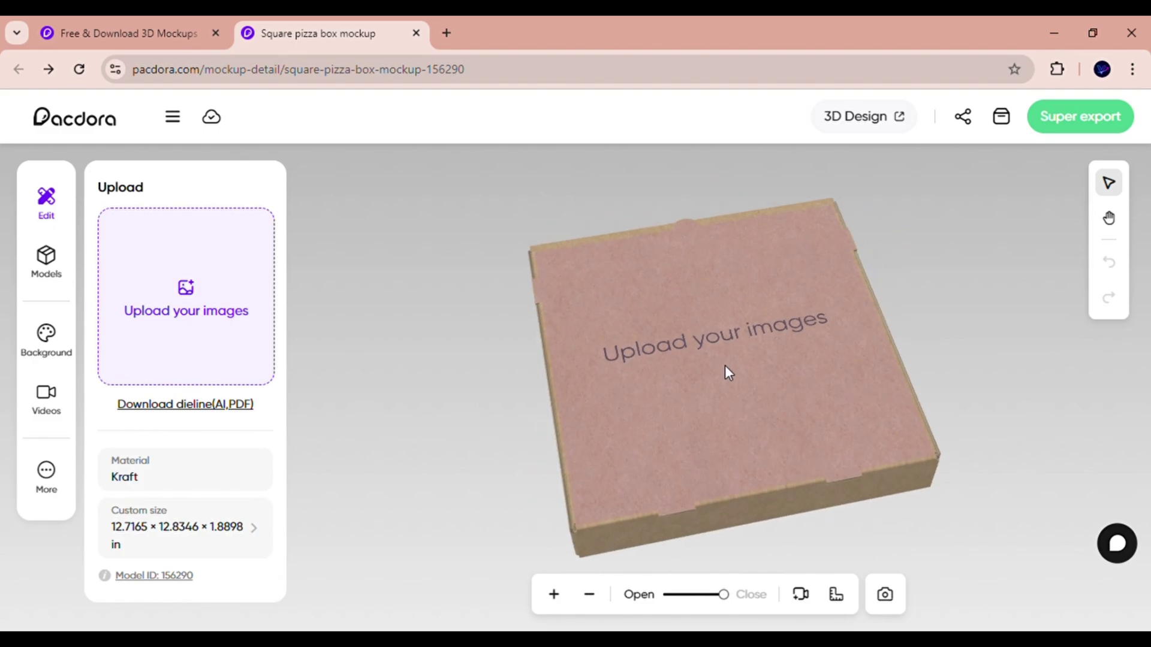
click(187, 410)
click(178, 406)
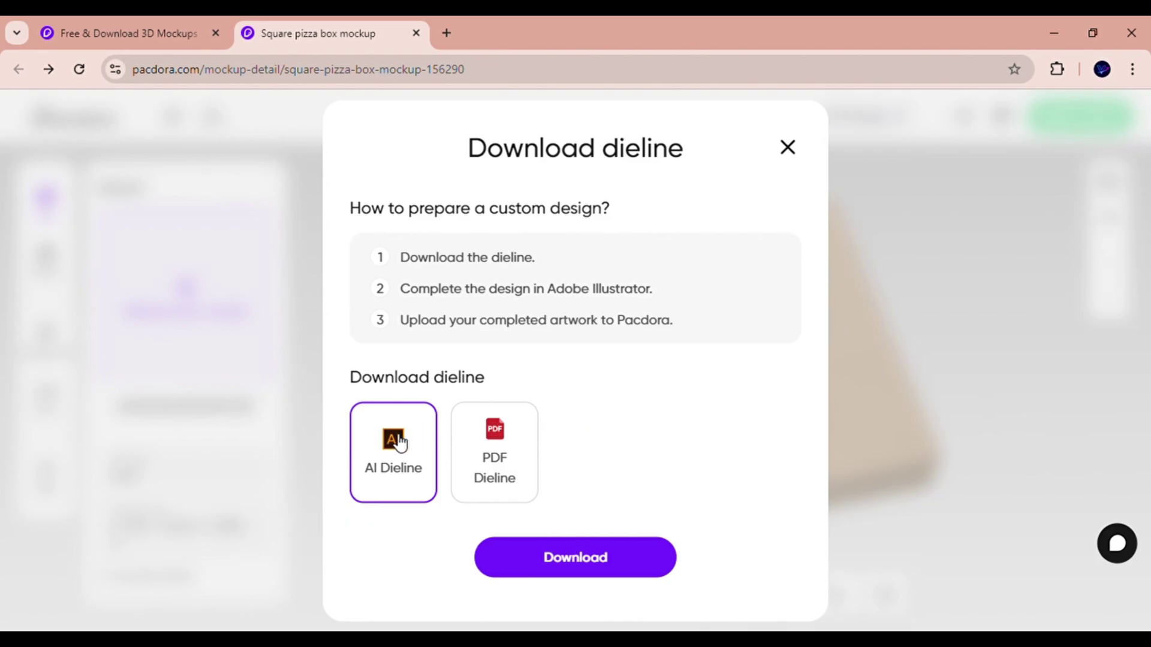
Step: Select PDF Dieline instead of AI Dieline in the download dialog
click(494, 443)
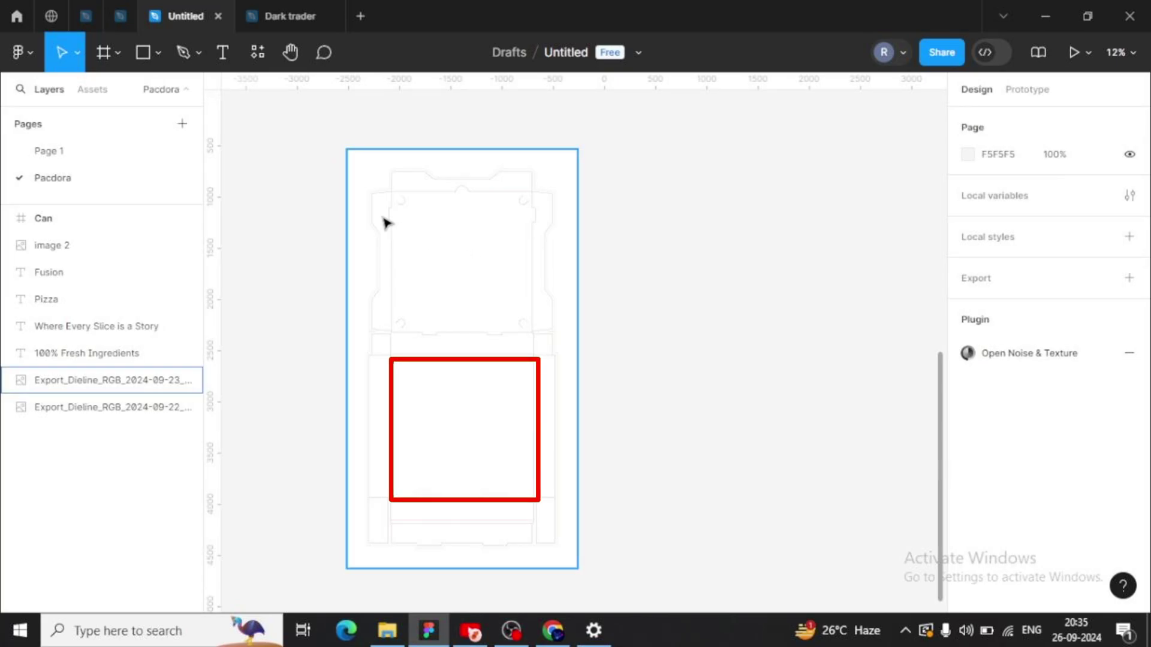
Step: Draw square Frame 1 over the dieline and move it to the dieline's right
click(117, 52)
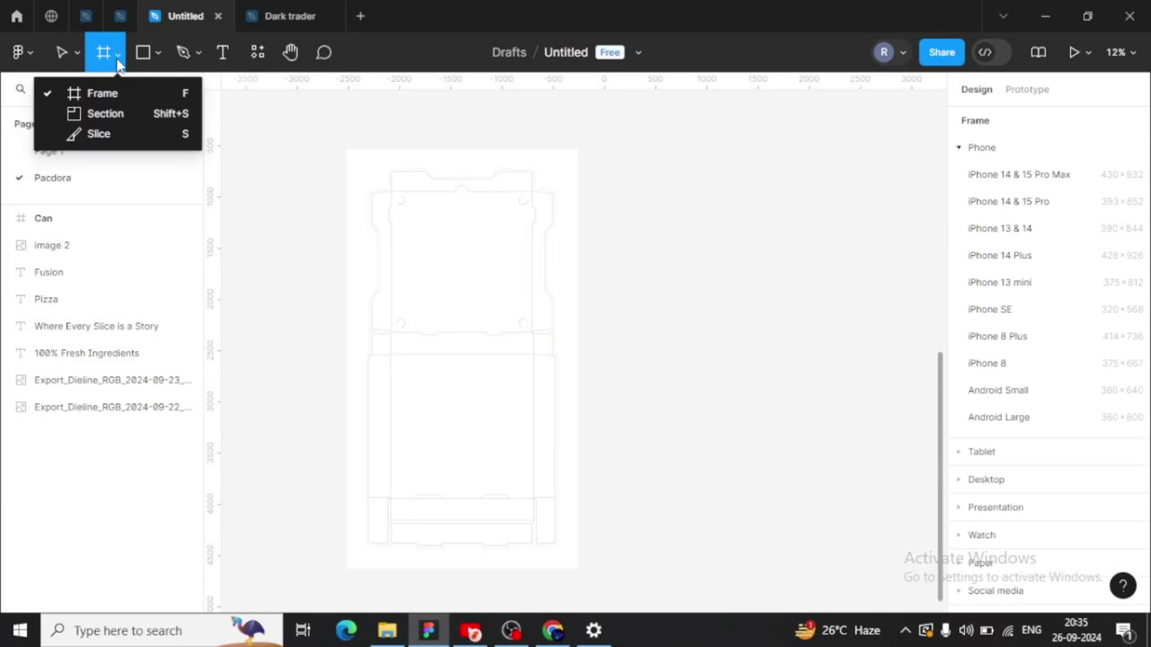
click(117, 91)
drag(389, 191, 530, 333)
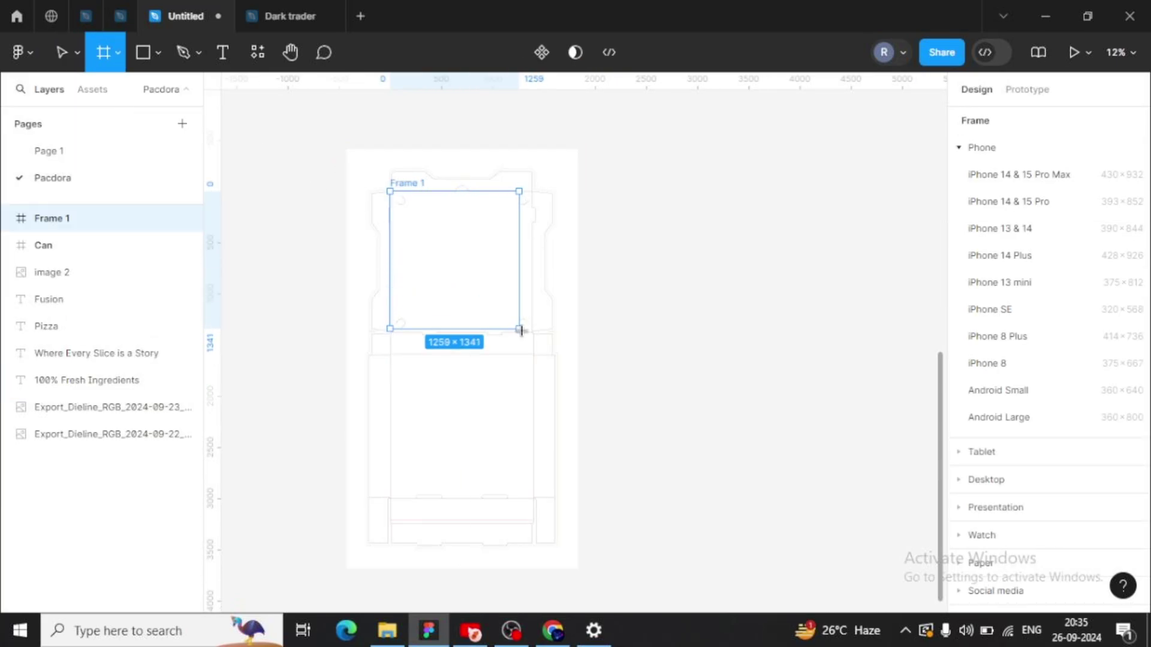
drag(494, 251, 713, 252)
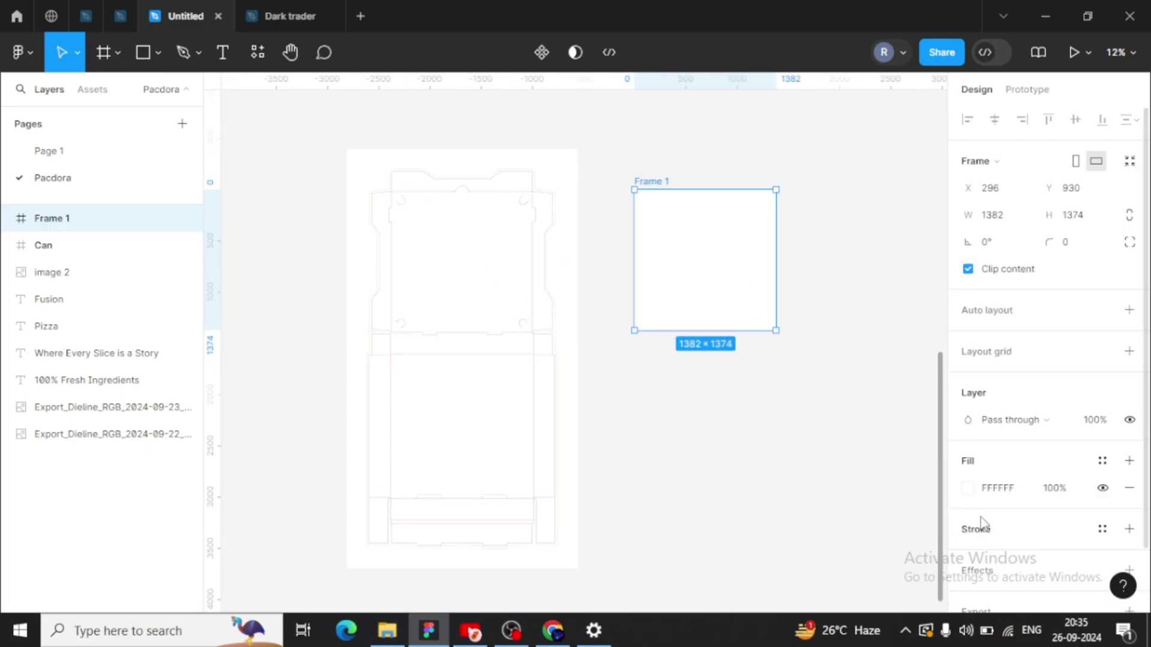
Step: Fill Frame 1 with near-black 01070C and place the pizza photo inside it
click(969, 490)
click(806, 542)
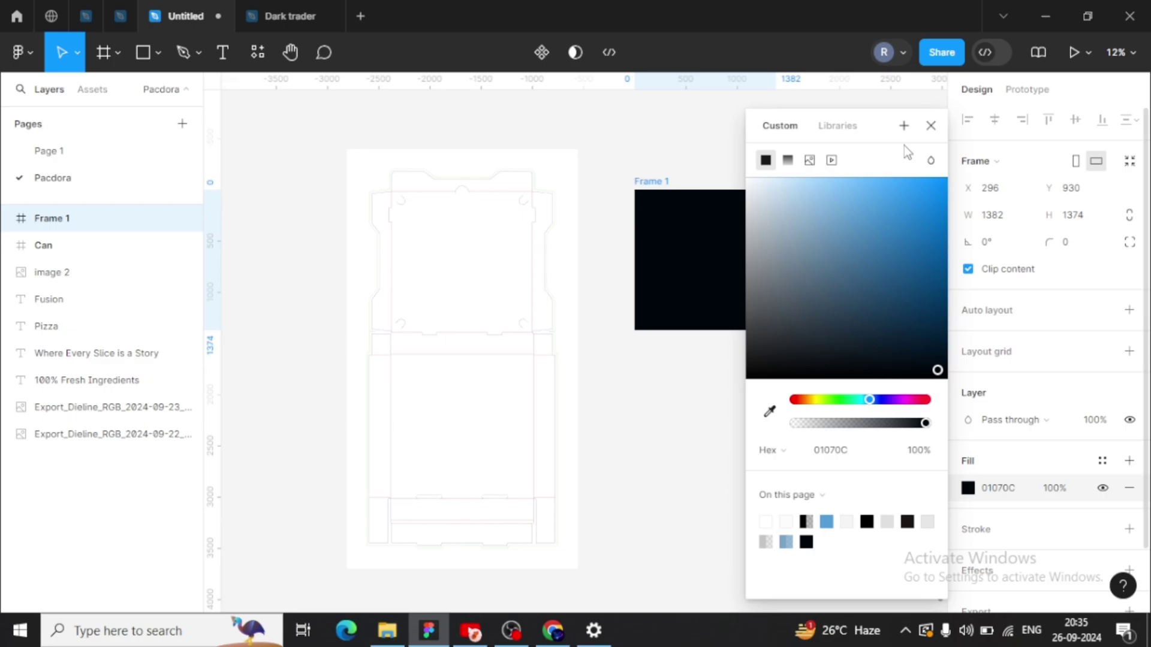
click(931, 125)
scroll(840, 177, up, 5)
drag(764, 270, 711, 467)
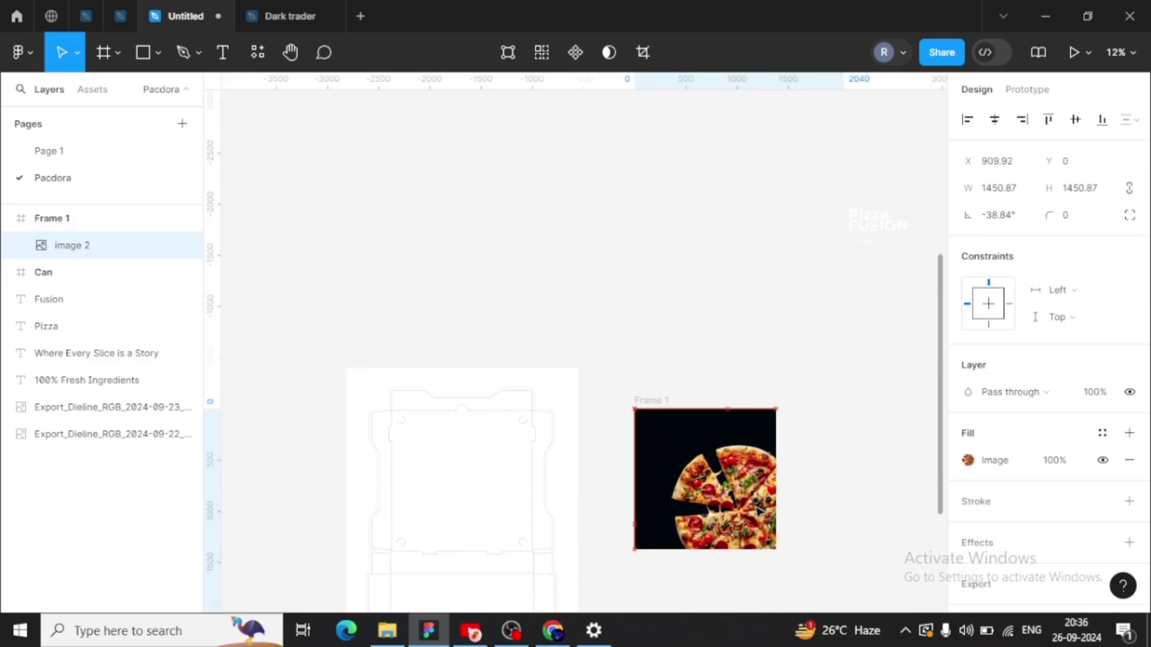
ctrl+scroll(701, 378, up, 3)
Step: Move the Pizza FUSION heading, tagline and '100% Fresh Ingredients' text into Frame 1
click(666, 189)
shift+click(725, 226)
drag(724, 226, 666, 415)
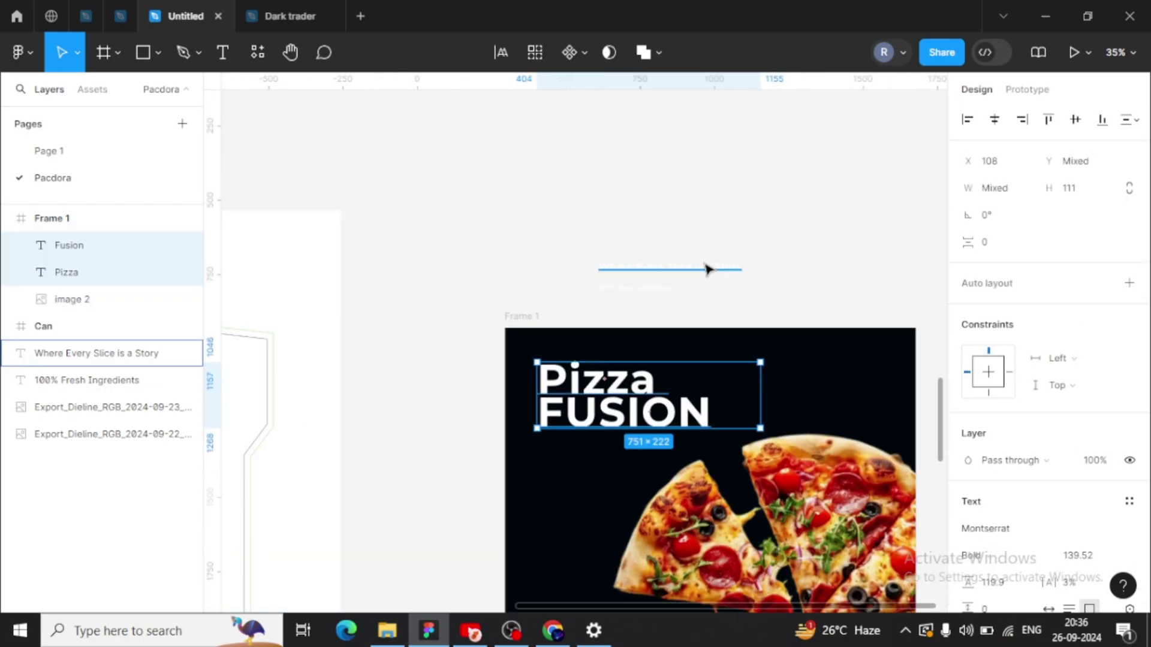
click(689, 266)
drag(689, 267, 626, 454)
click(518, 269)
ctrl+scroll(518, 269, down, 1)
scroll(518, 270, down, 2)
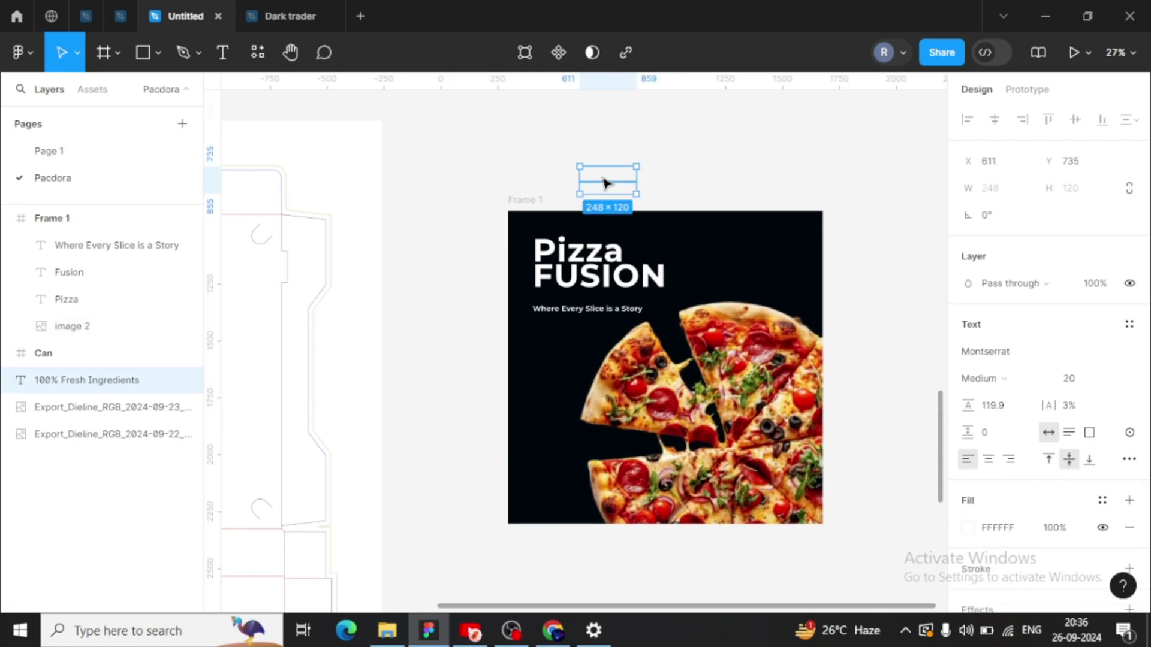
drag(606, 183, 764, 236)
click(598, 275)
Step: Give 'Pizza' a script-style font and colour FUSION red
click(567, 254)
click(998, 460)
click(859, 389)
click(598, 274)
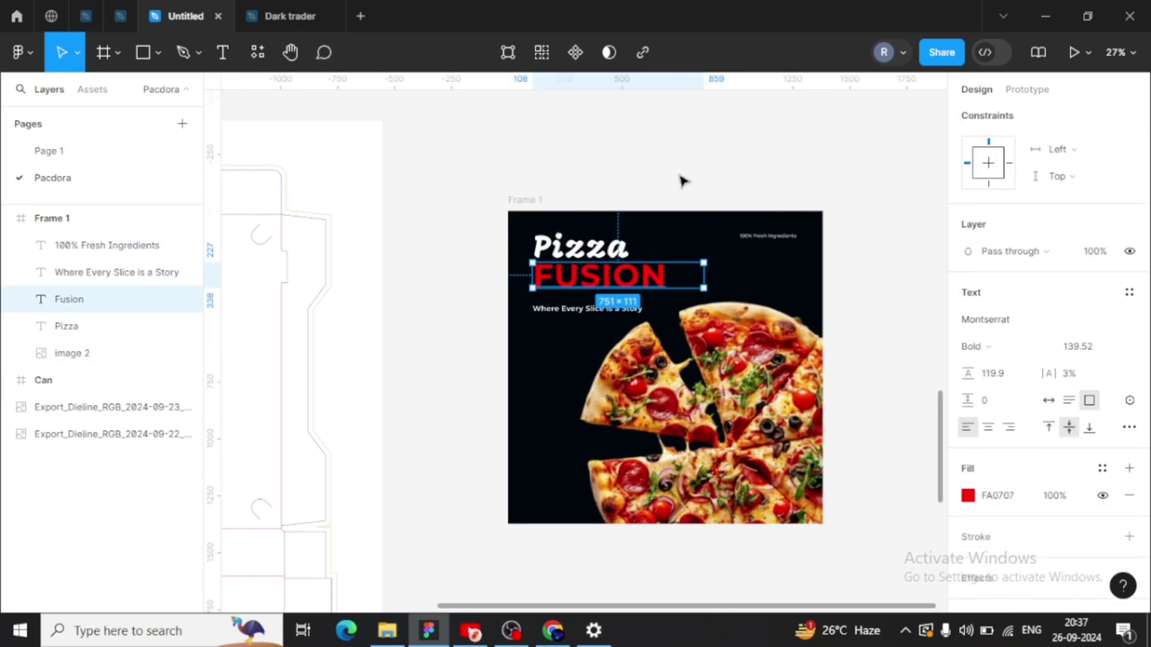
Step: Draw a short line beneath FUSION and reselect it to thicken the stroke
key(l)
ctrl+scroll(565, 300, up, 2)
drag(515, 290, 565, 290)
click(993, 215)
click(866, 135)
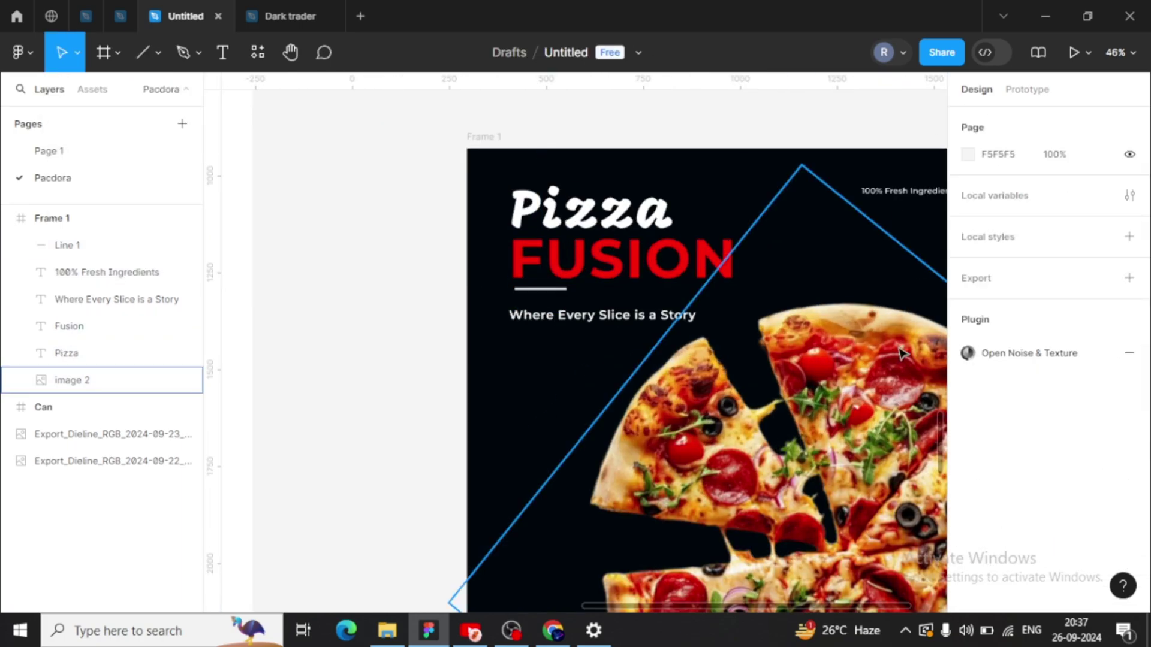
click(539, 291)
ctrl+scroll(401, 278, down, 2)
Step: Duplicate Frame 1 as Frame 2
click(402, 278)
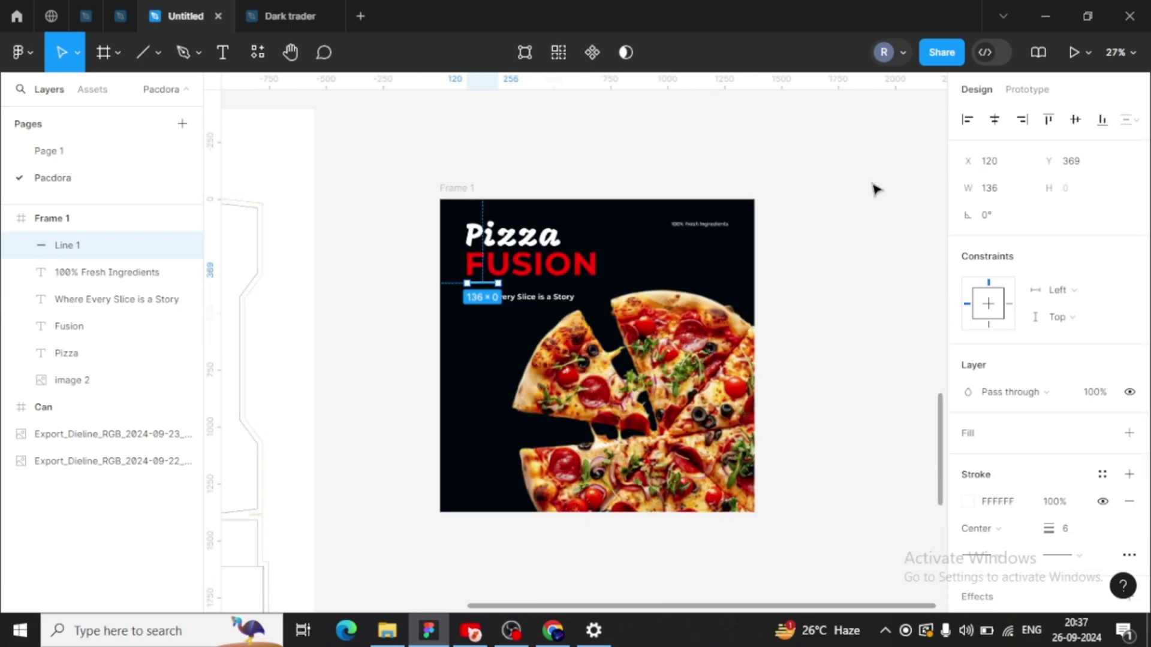
ctrl+scroll(560, 198, down, 2)
click(561, 198)
mouse_move(561, 198)
alt+mouse_down()
mouse_move(740, 200)
mouse_move(597, 431)
alt+mouse_up()
Step: Flip Frame 2 upside down and draw a 1382×202 band frame on the panels' seam
key(shift+h)
key(shift+v)
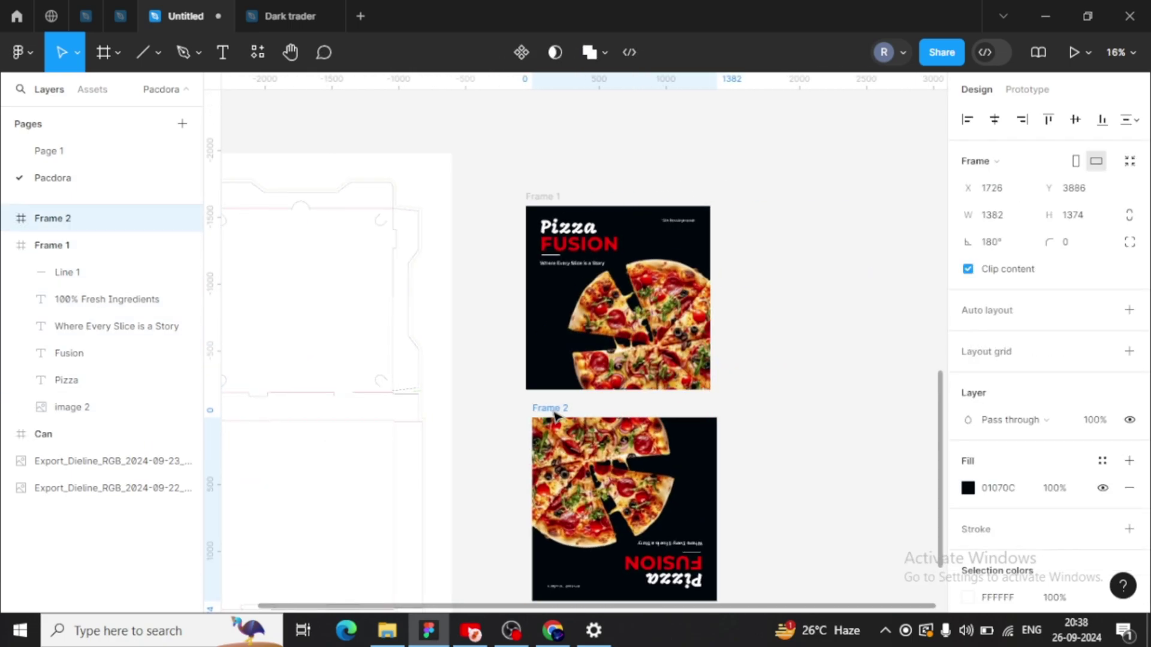
key(f)
scroll(449, 359, left, 4)
drag(379, 391, 562, 418)
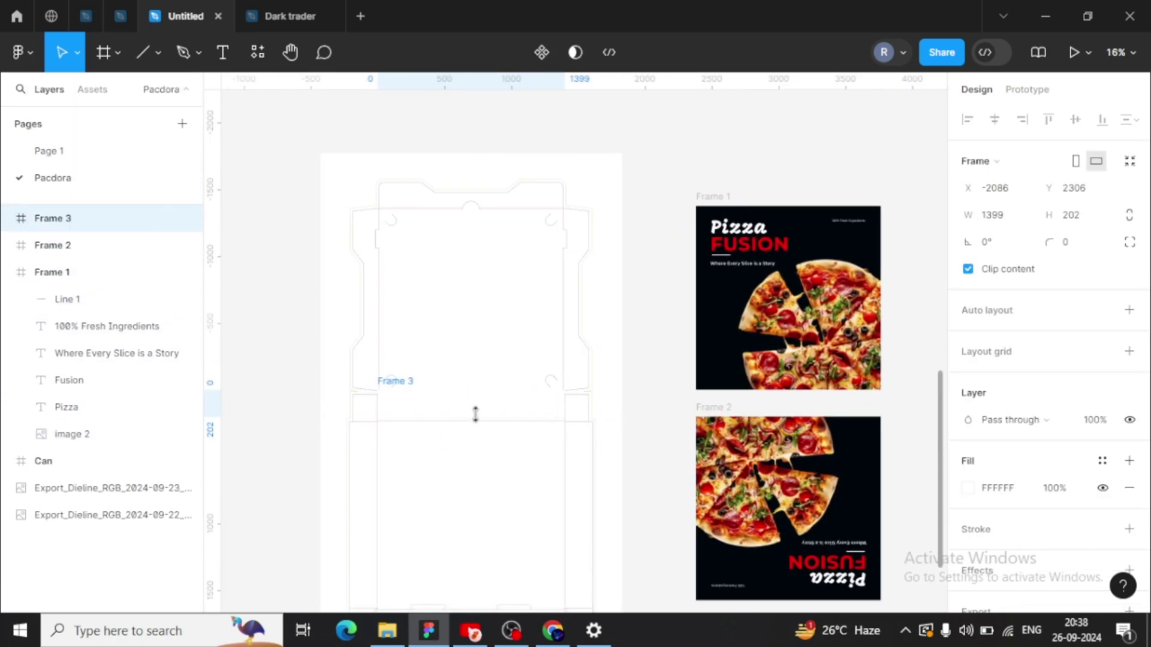
drag(476, 411, 794, 411)
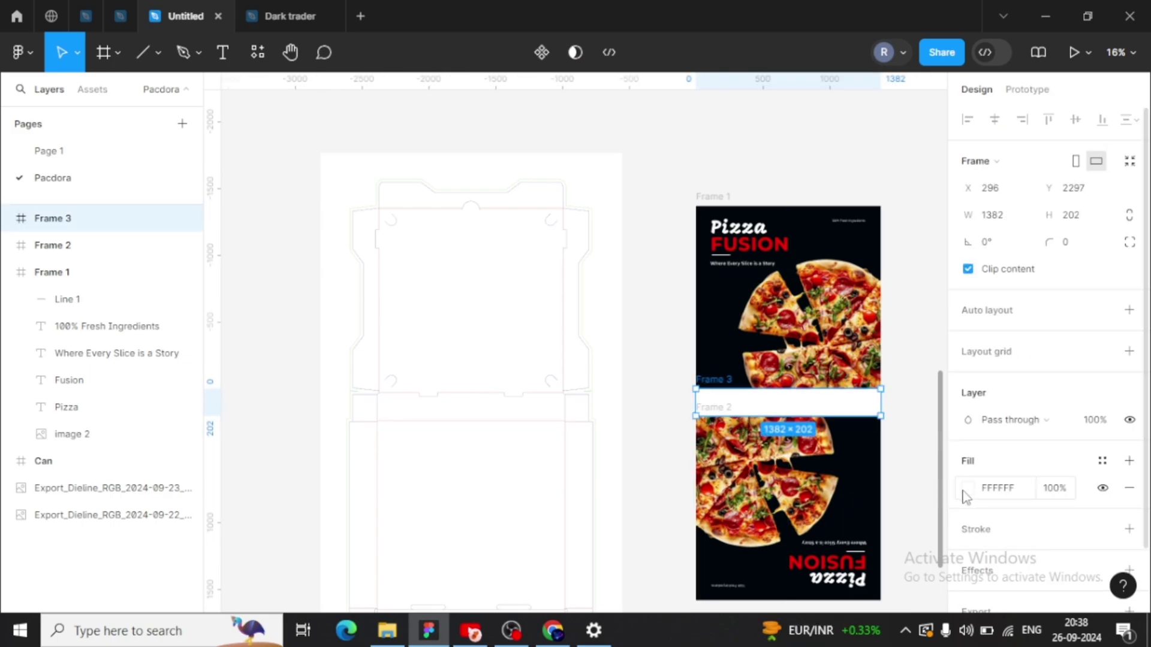
Step: Copy the Pizza and Fusion texts onto the seam band
click(737, 227)
shift+click(751, 252)
alt+drag(751, 252, 764, 406)
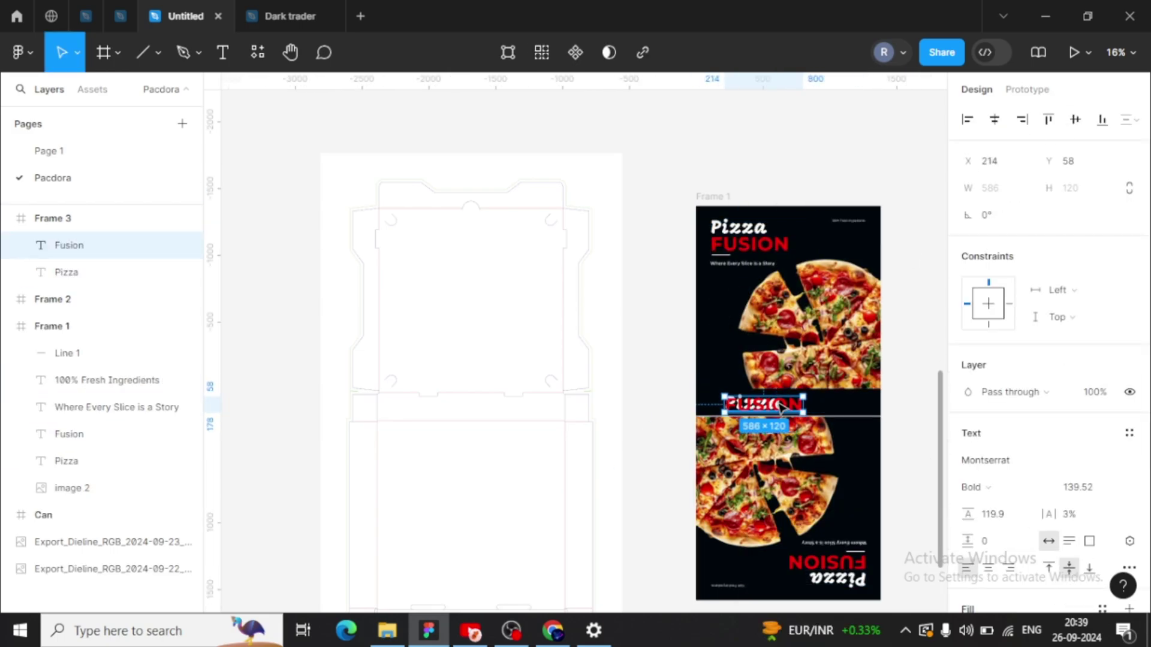
scroll(764, 406, right, 3)
Step: Duplicate the band as a vertical left-side strip and a bottom strip, then group everything as 'pizza box'
key(ctrl+alt+g)
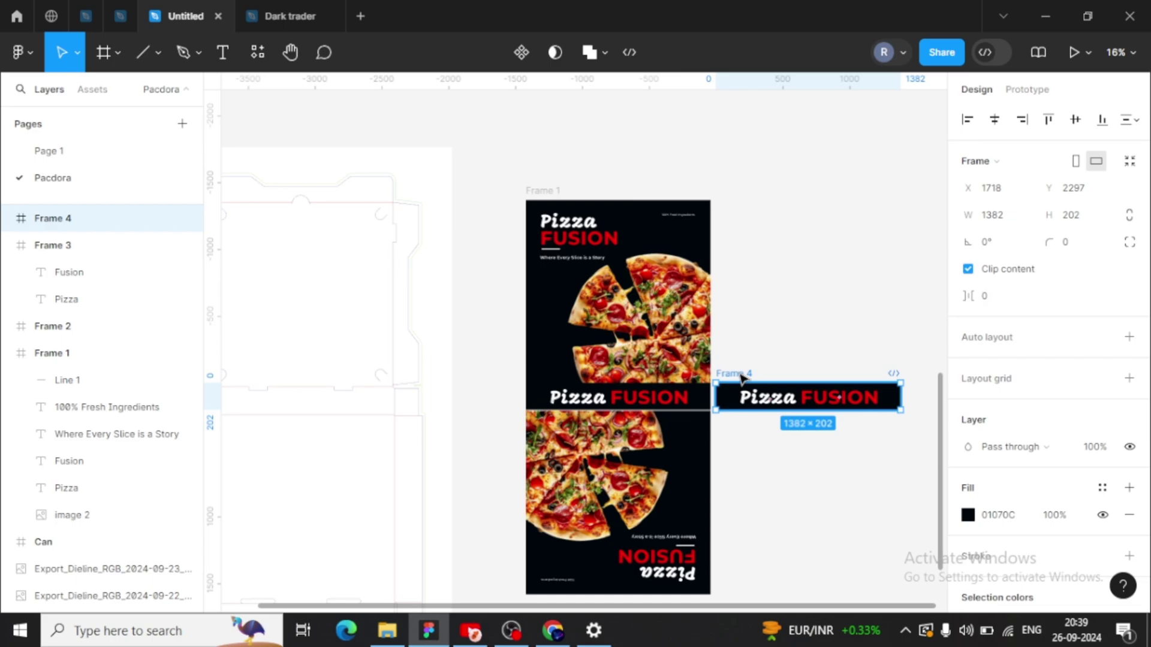
mouse_move(720, 396)
mouse_down()
mouse_move(506, 419)
mouse_move(725, 392)
mouse_up()
key(Escape)
click(649, 532)
click(514, 403)
alt+drag(579, 384, 578, 593)
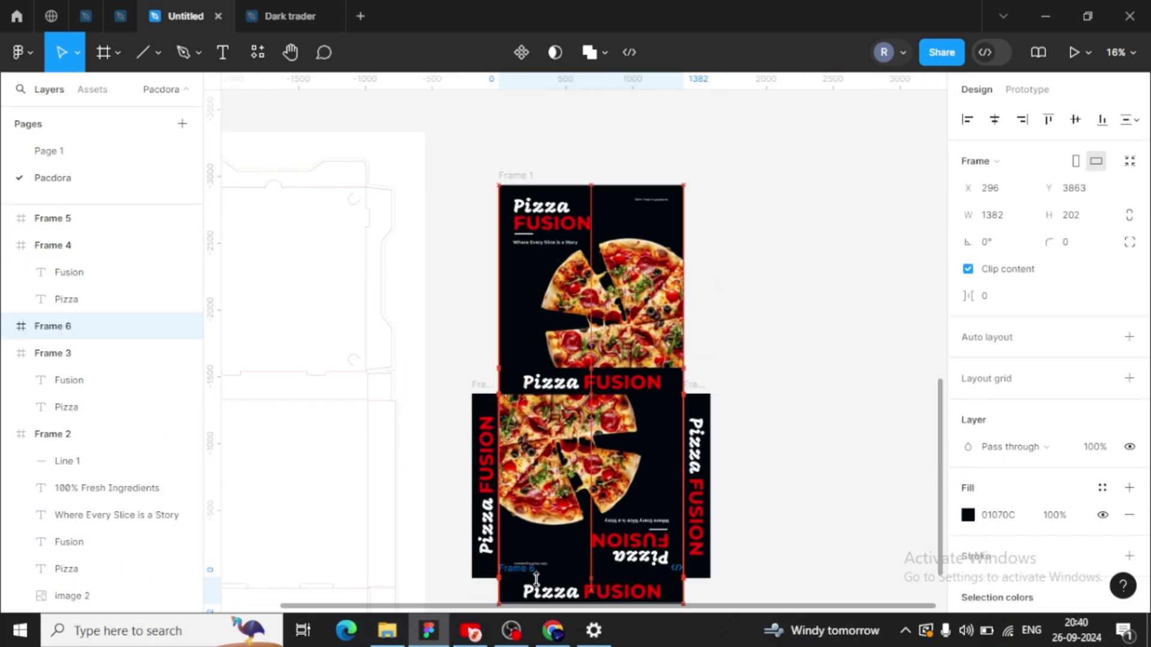
scroll(740, 547, down, 2)
key(Escape)
key(Escape)
ctrl+scroll(868, 432, down, 2)
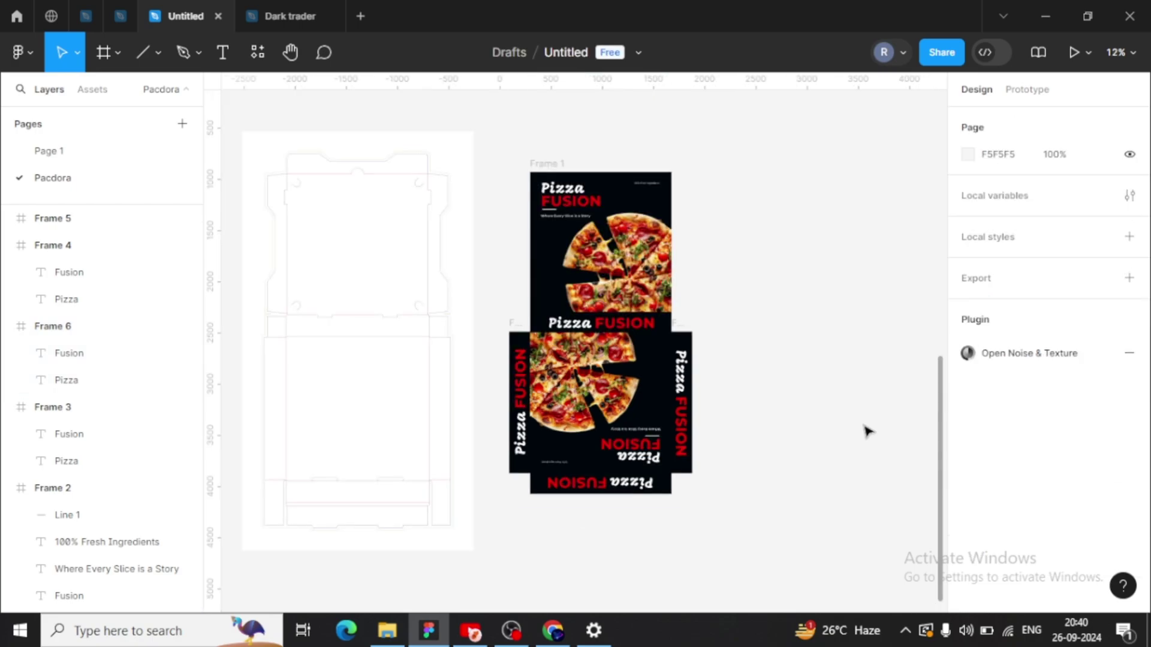
key(alt+l)
ctrl+scroll(827, 323, down, 2)
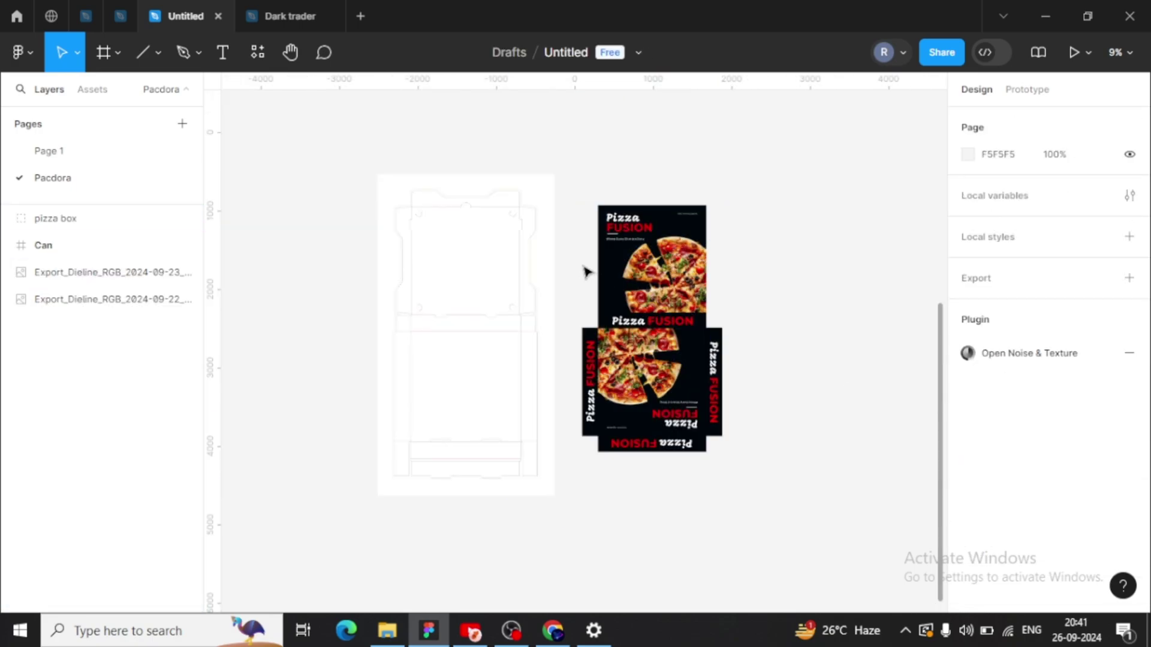
scroll(641, 225, up, 5)
ctrl+scroll(661, 440, up, 3)
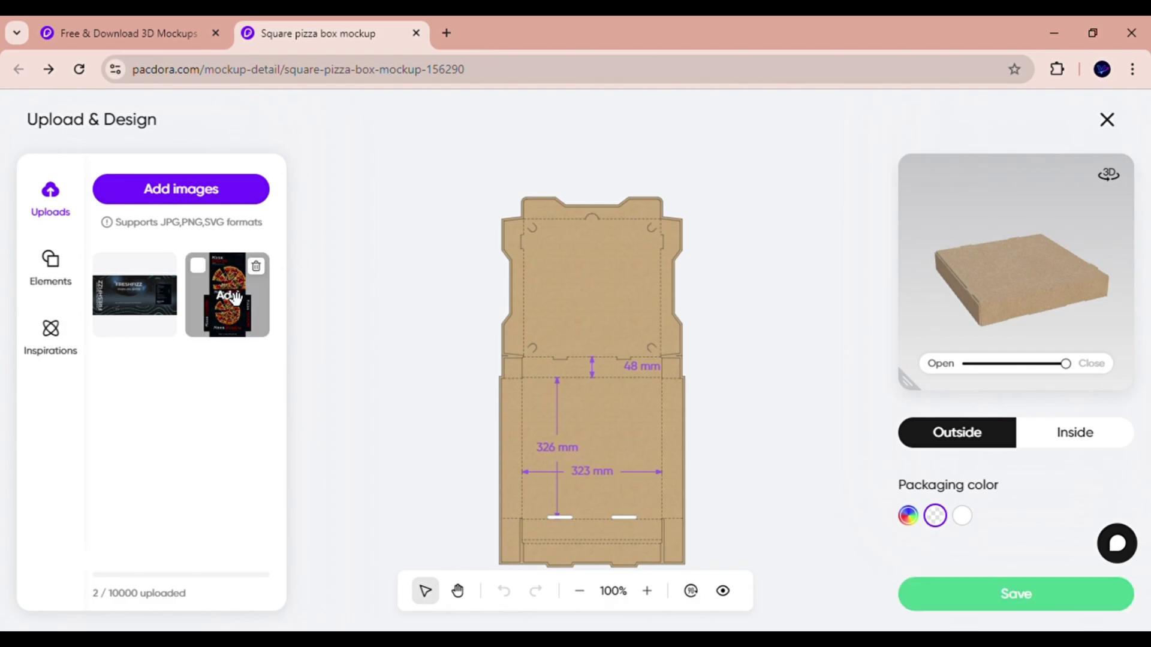
Step: Drag the black Pizza FUSION artwork from Uploads onto the dieline, sized to cover it
drag(236, 298, 598, 384)
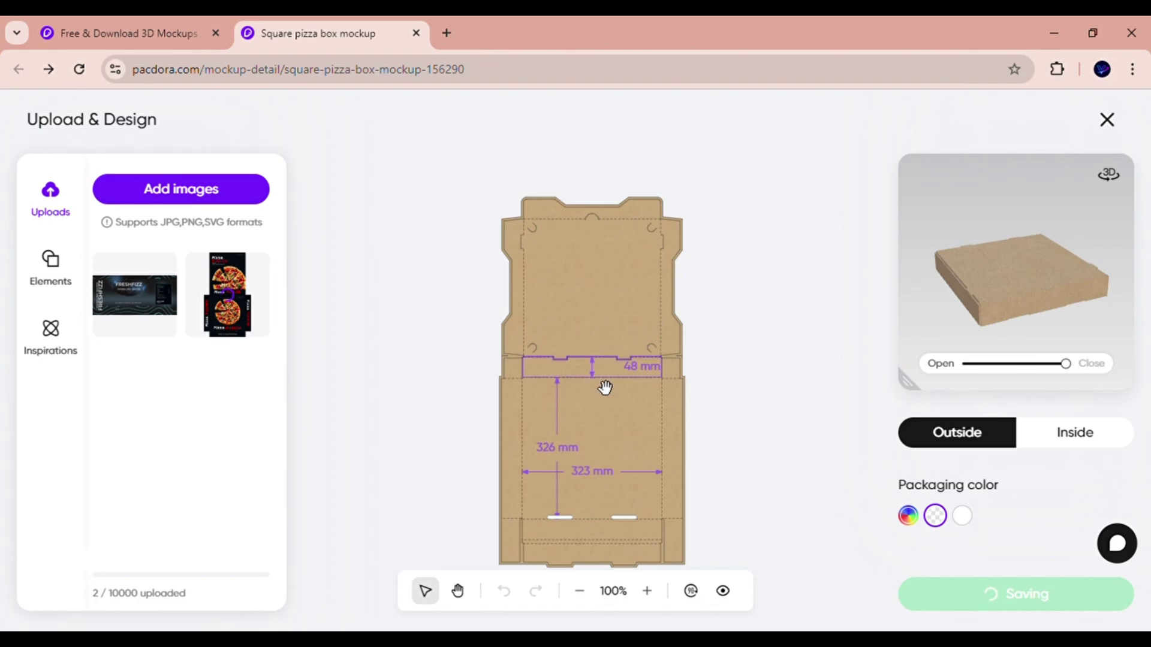
drag(605, 388, 593, 387)
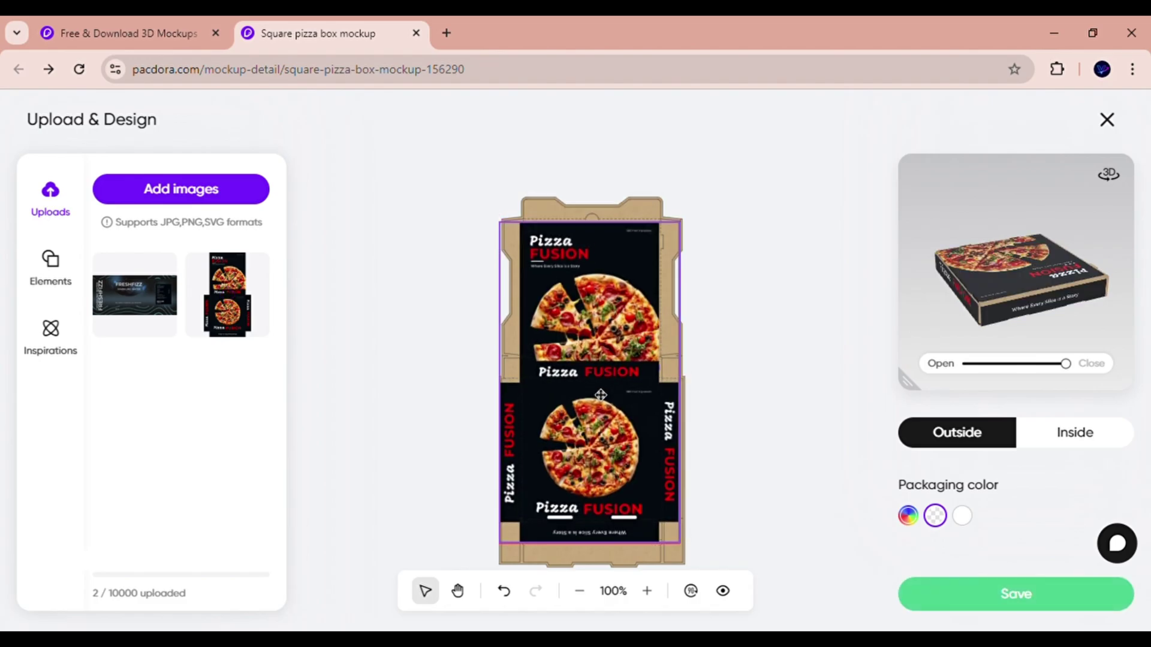
click(593, 387)
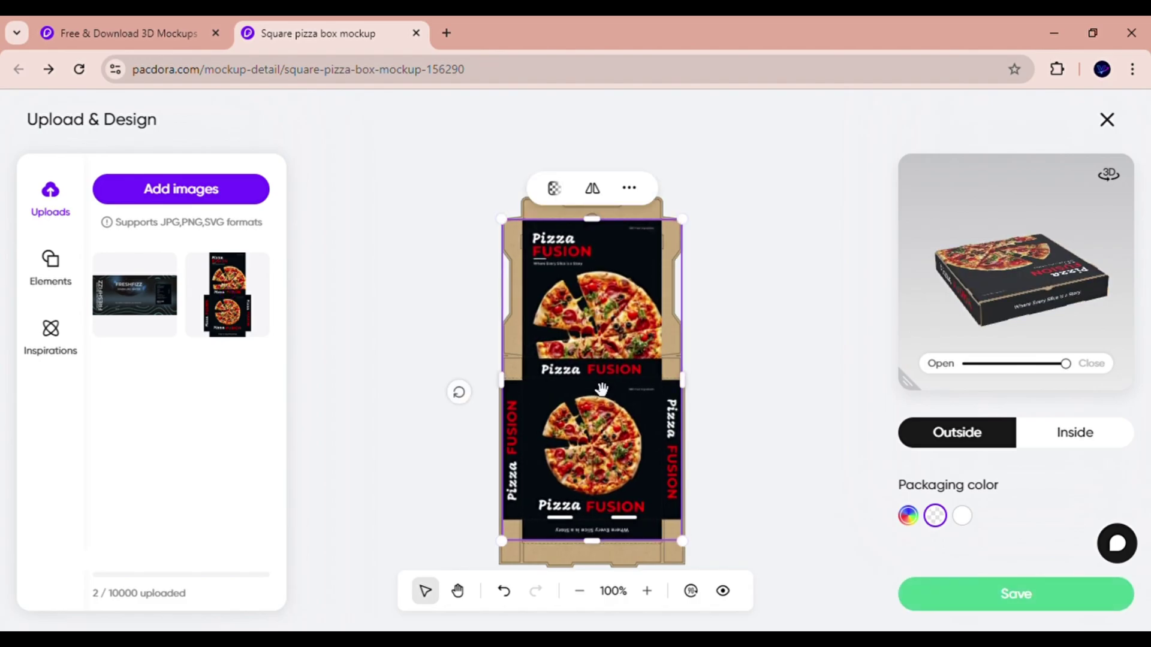
Step: Set the outside packaging colour to black and the inside to dark grey, then save the design
click(908, 516)
click(788, 308)
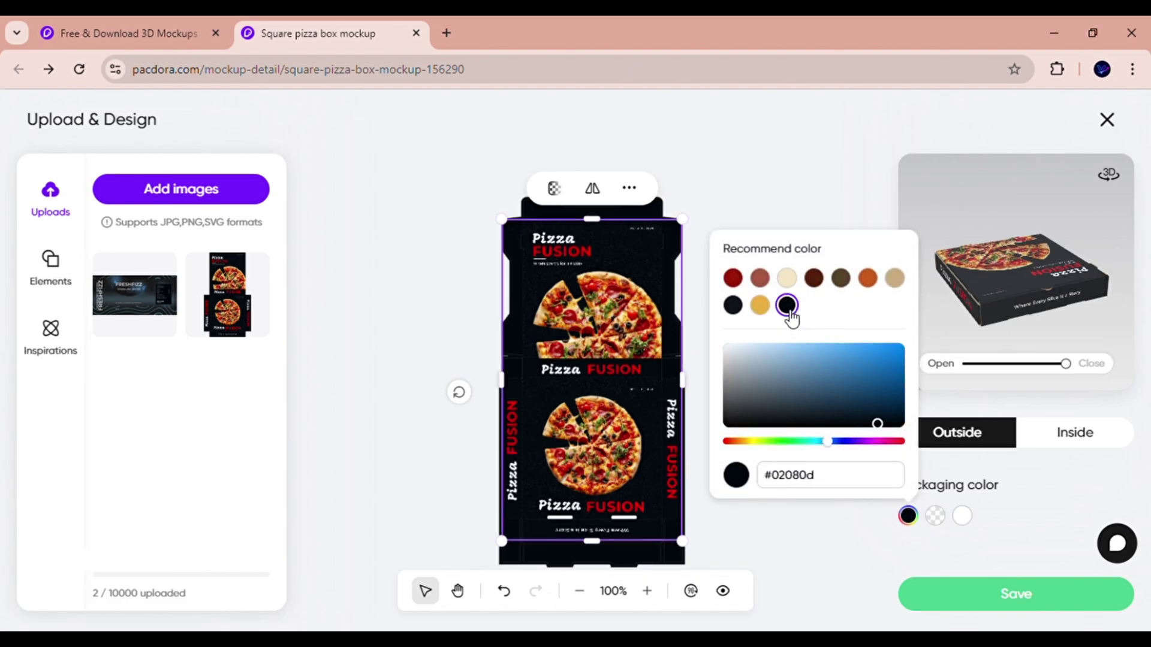
click(1068, 439)
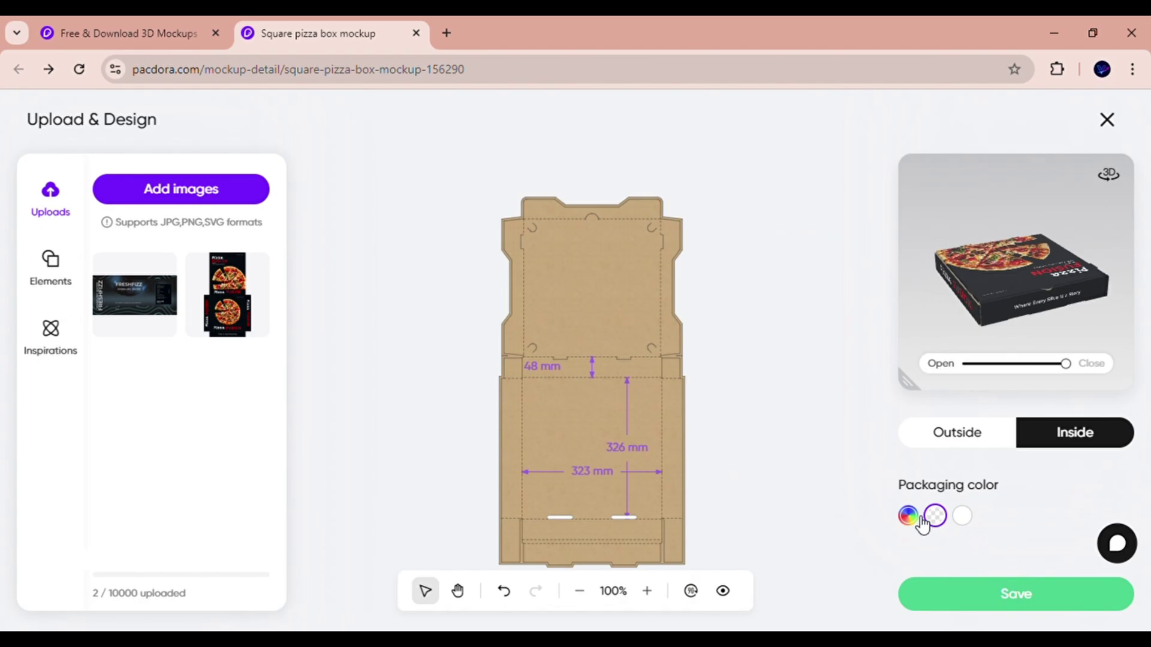
click(918, 519)
click(748, 385)
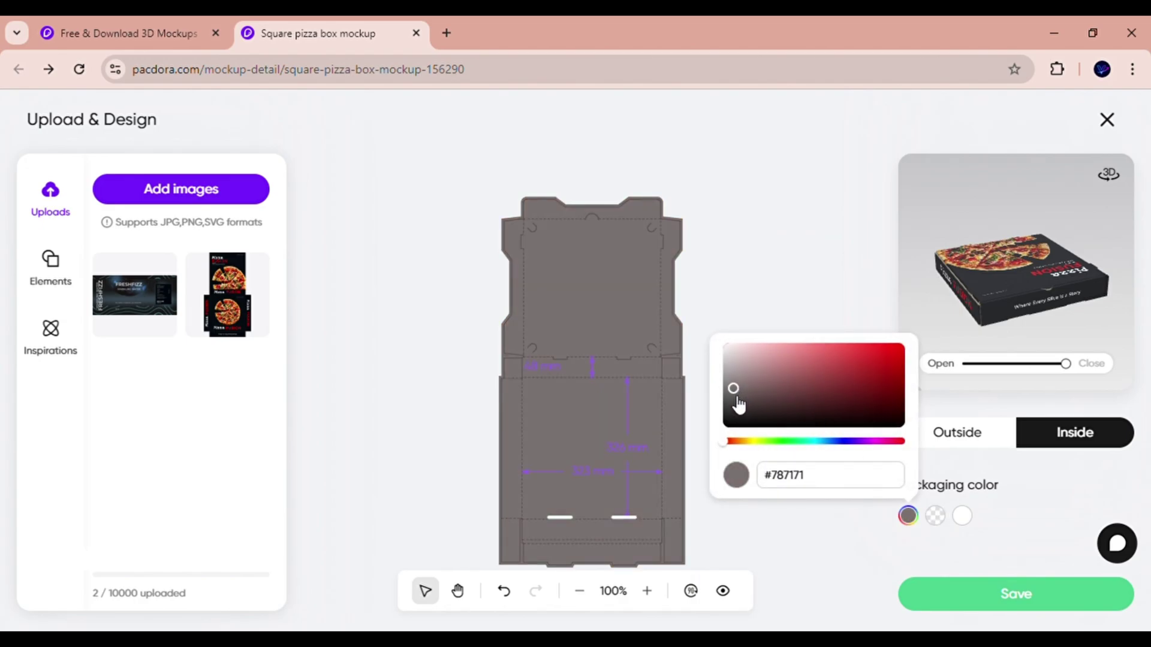
click(735, 398)
click(821, 316)
mouse_move(1043, 300)
mouse_down()
mouse_move(1062, 294)
mouse_move(986, 309)
mouse_up()
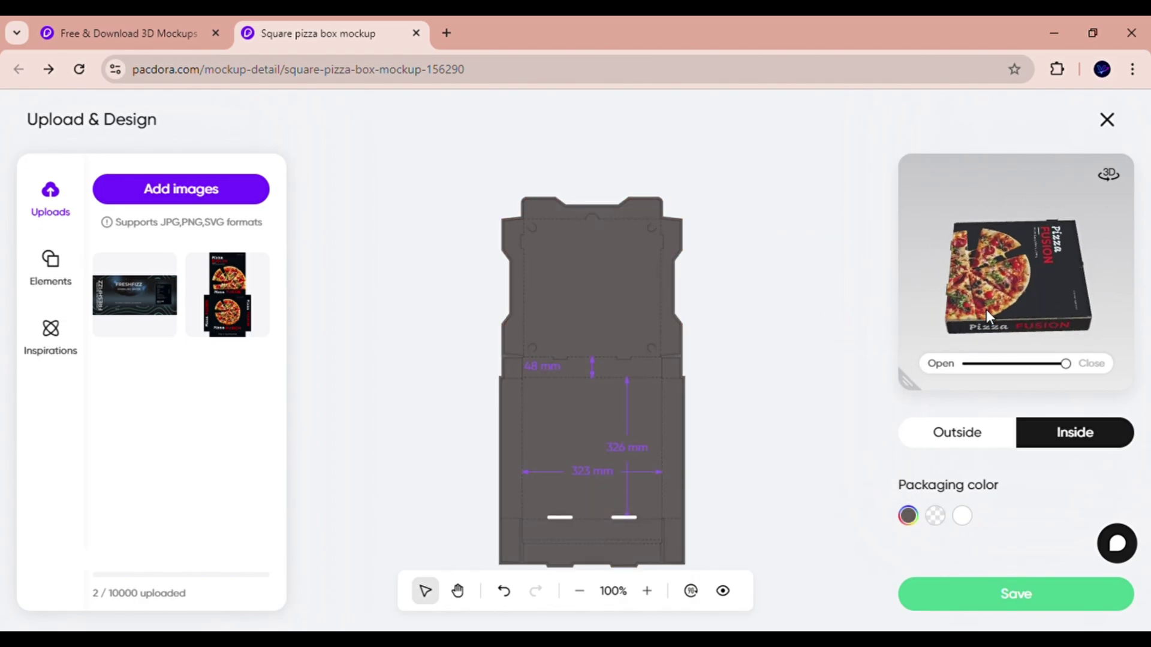
click(1019, 597)
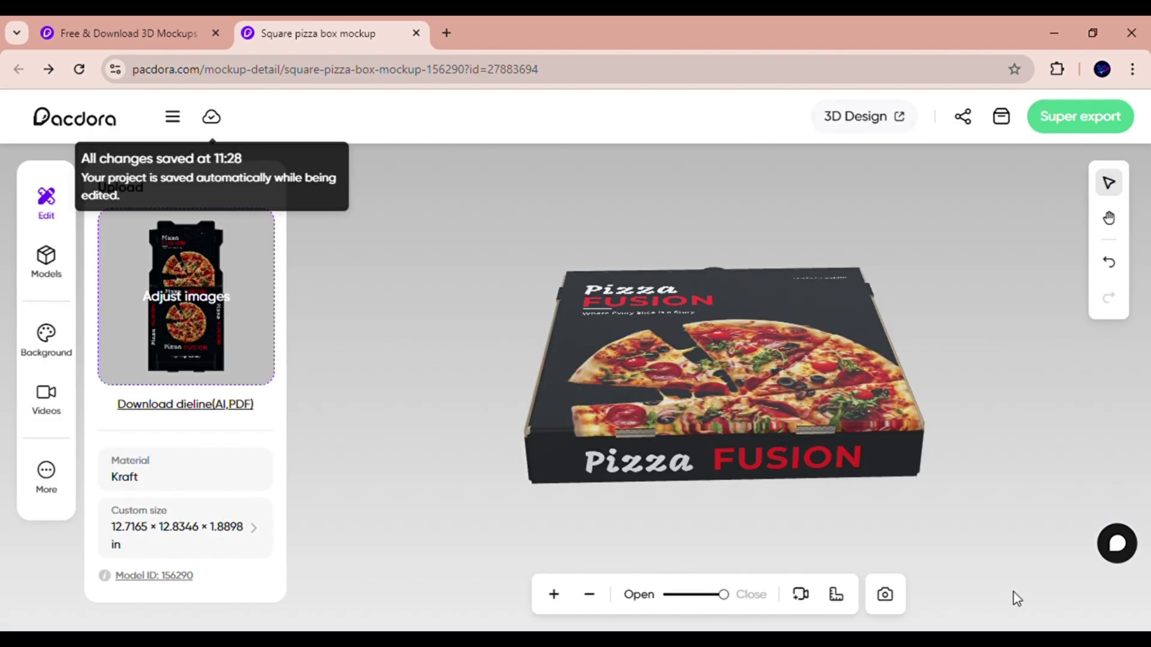
Step: Review the dieline, video and embed export options, then export the box-opening animation as MP4
click(1061, 127)
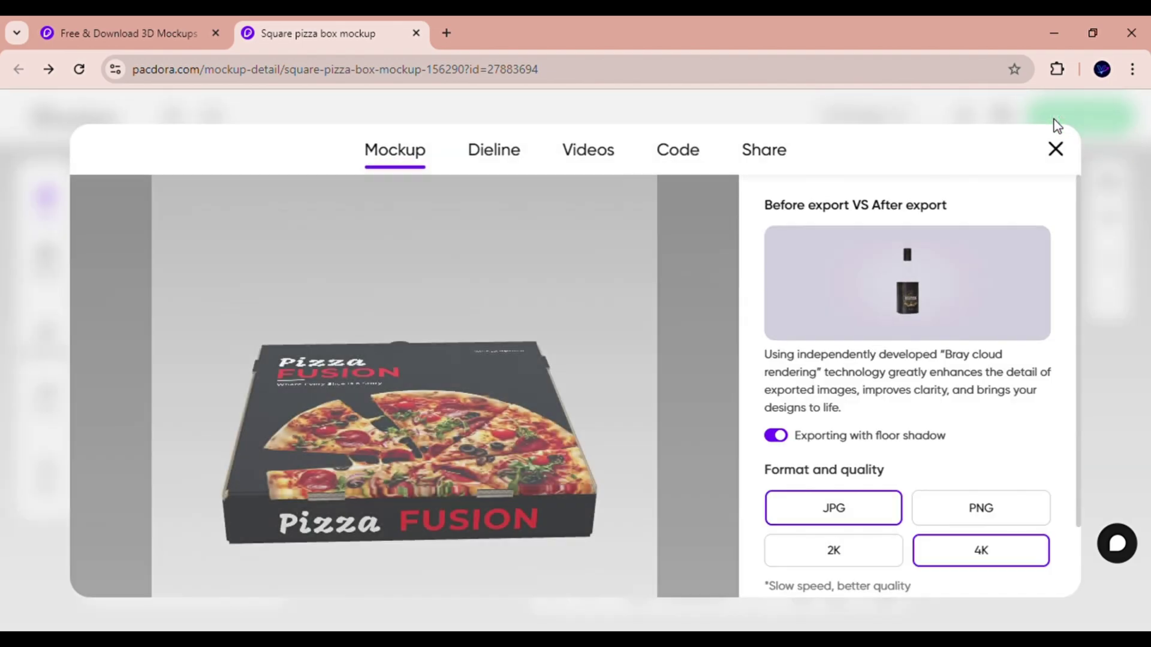
scroll(902, 305, down, 2)
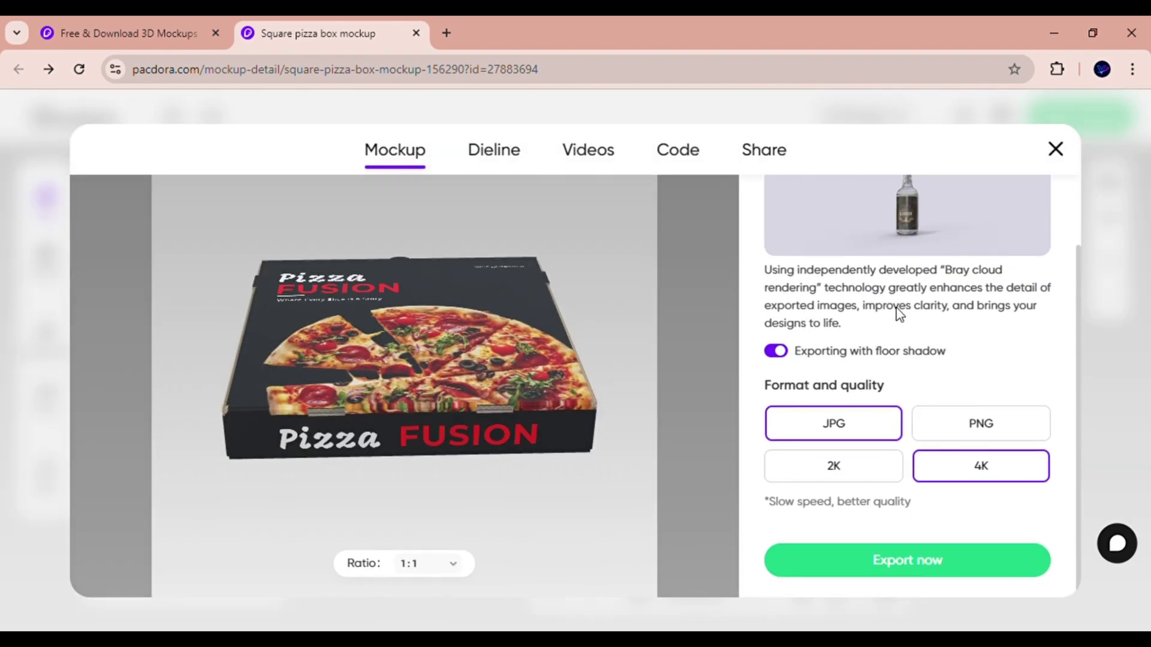
scroll(751, 277, up, 2)
click(478, 159)
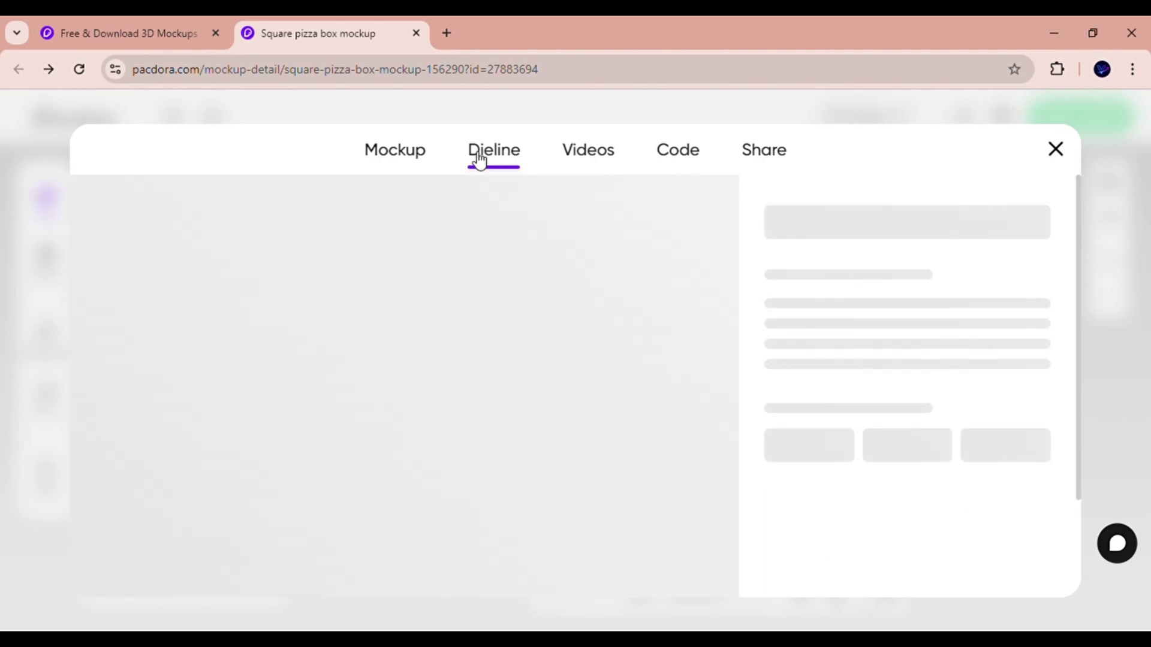
click(588, 163)
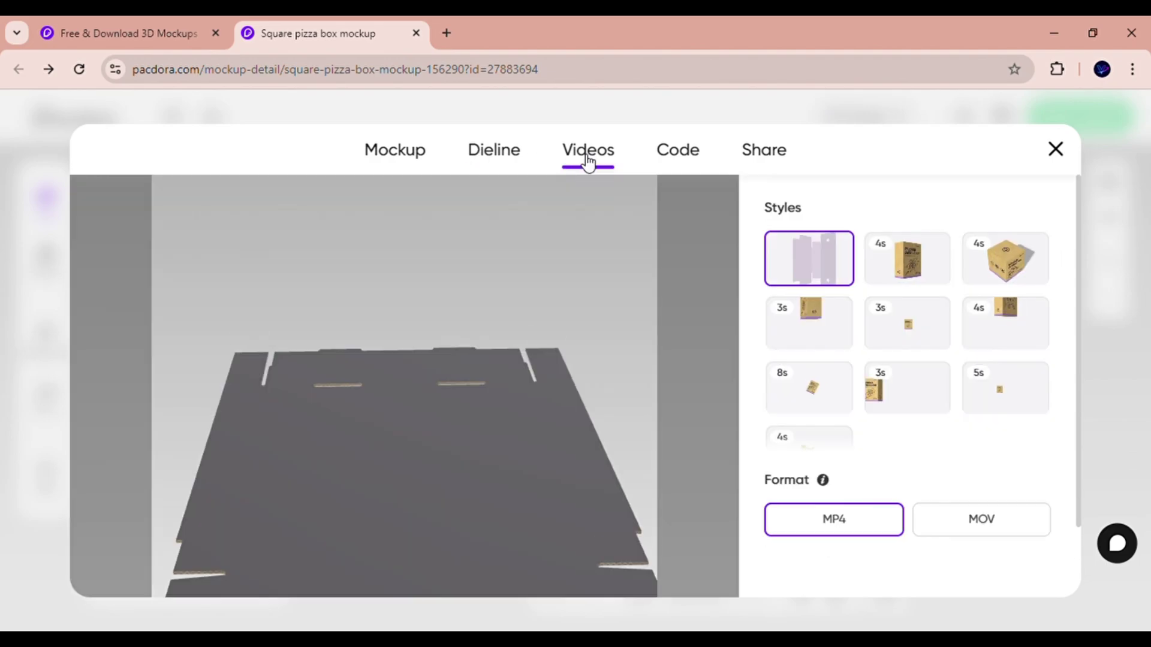
click(681, 160)
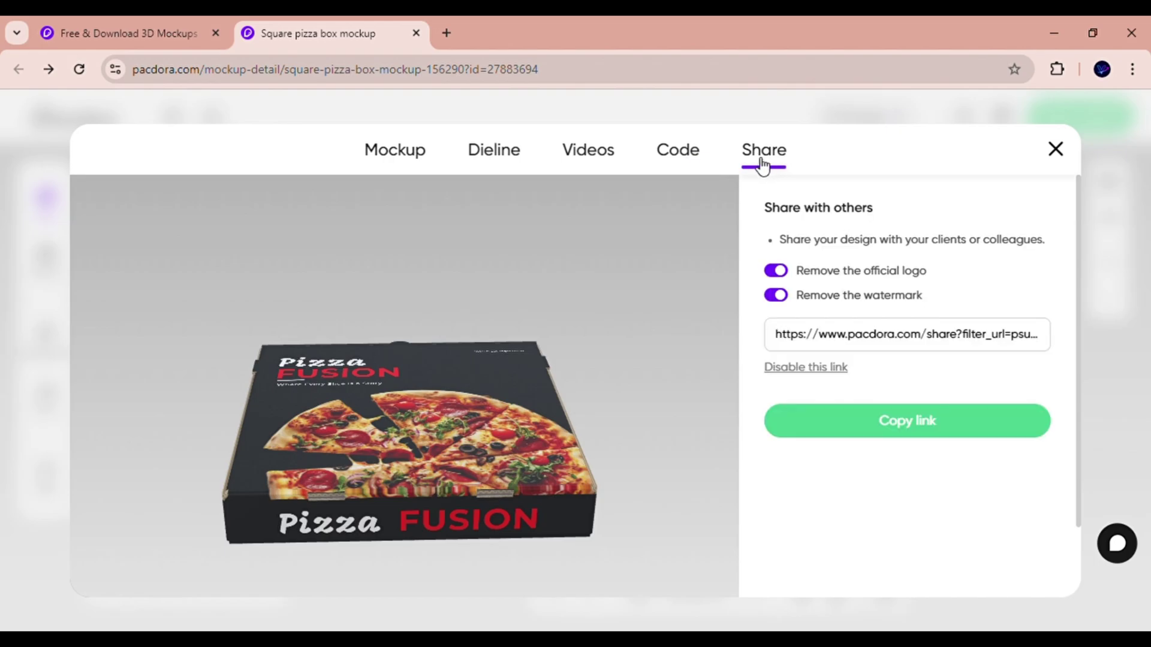
click(589, 153)
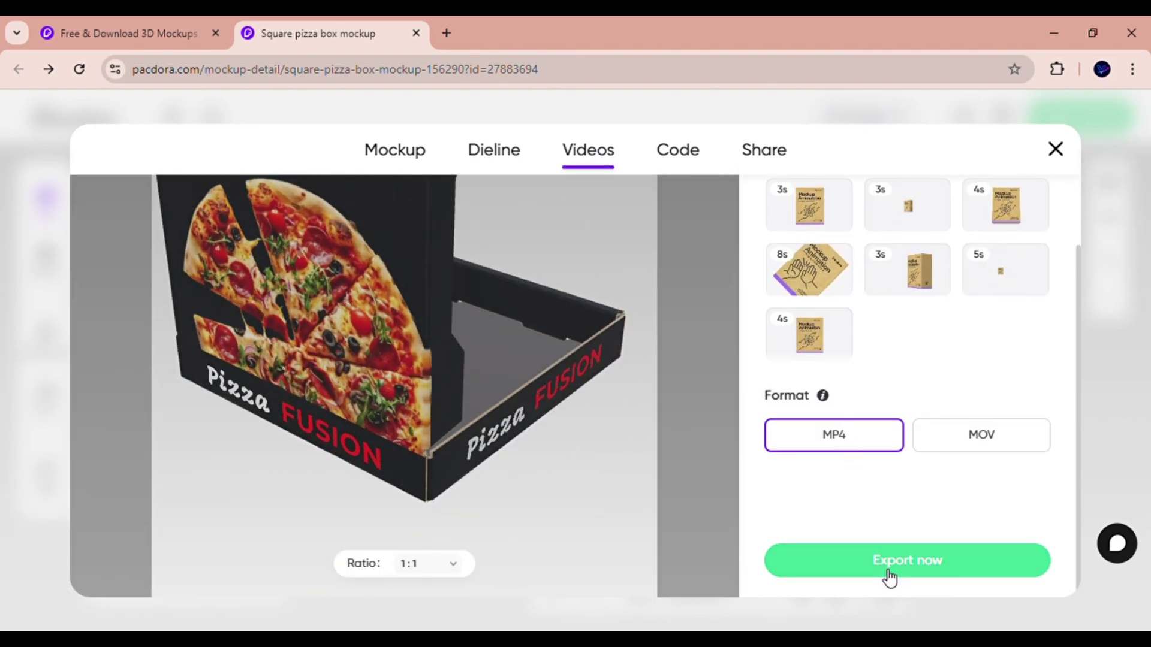
click(888, 573)
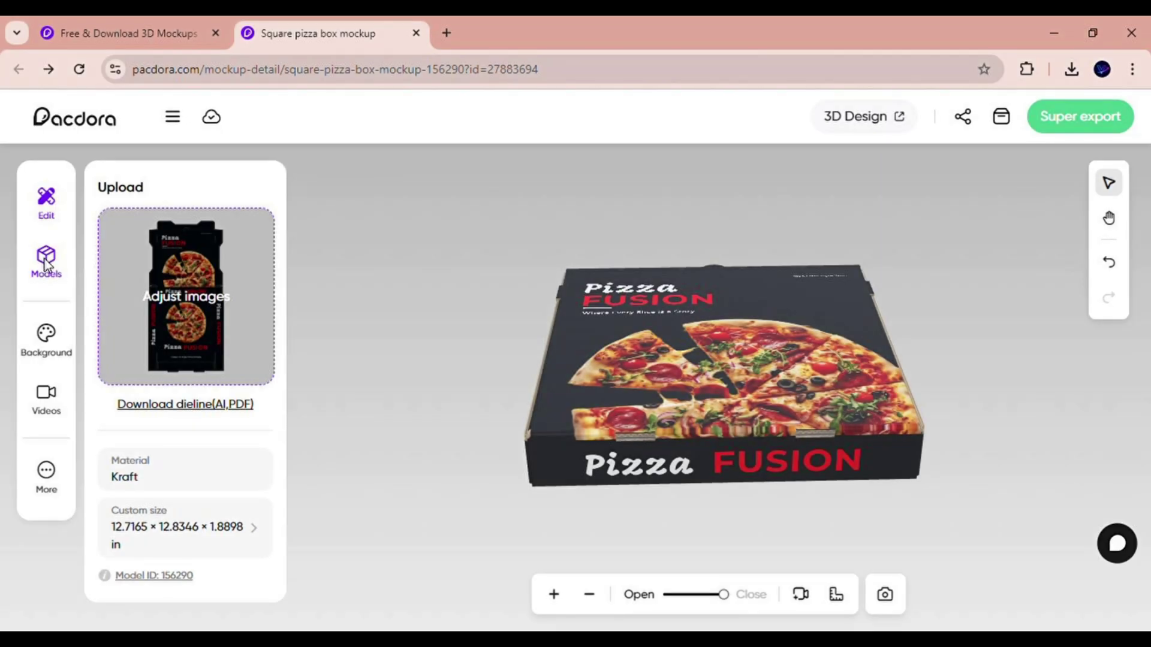
Step: Replace the pizza box with the first aluminium can from a 'can' model search, then return to Edit
click(46, 263)
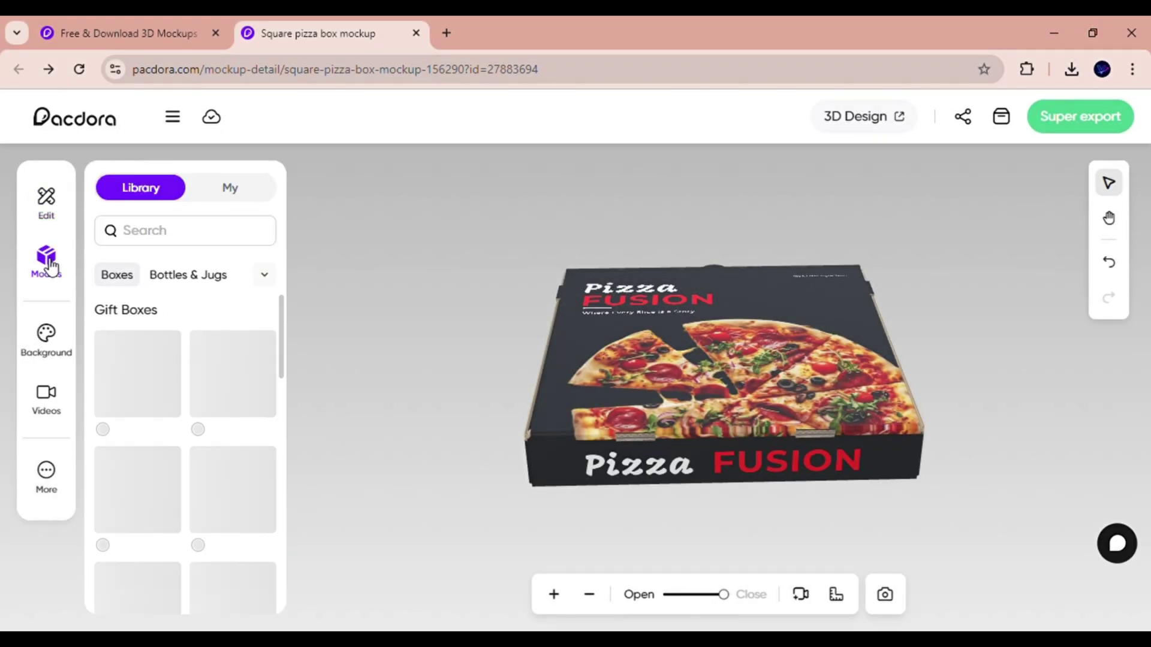
click(148, 239)
text(can)
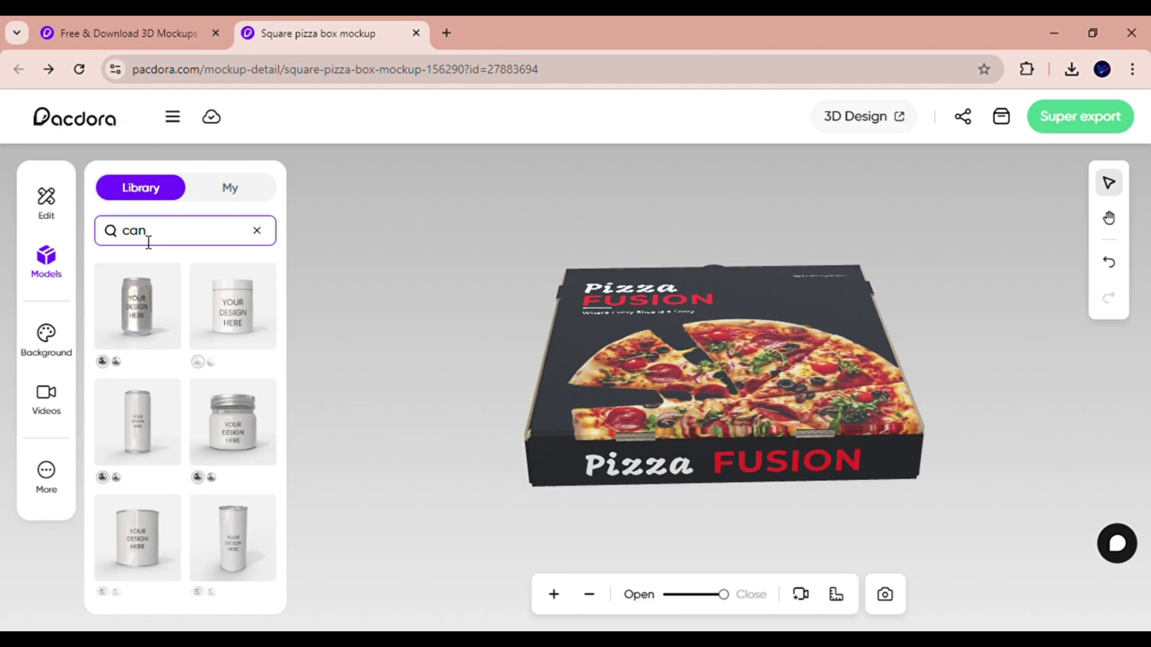
click(137, 311)
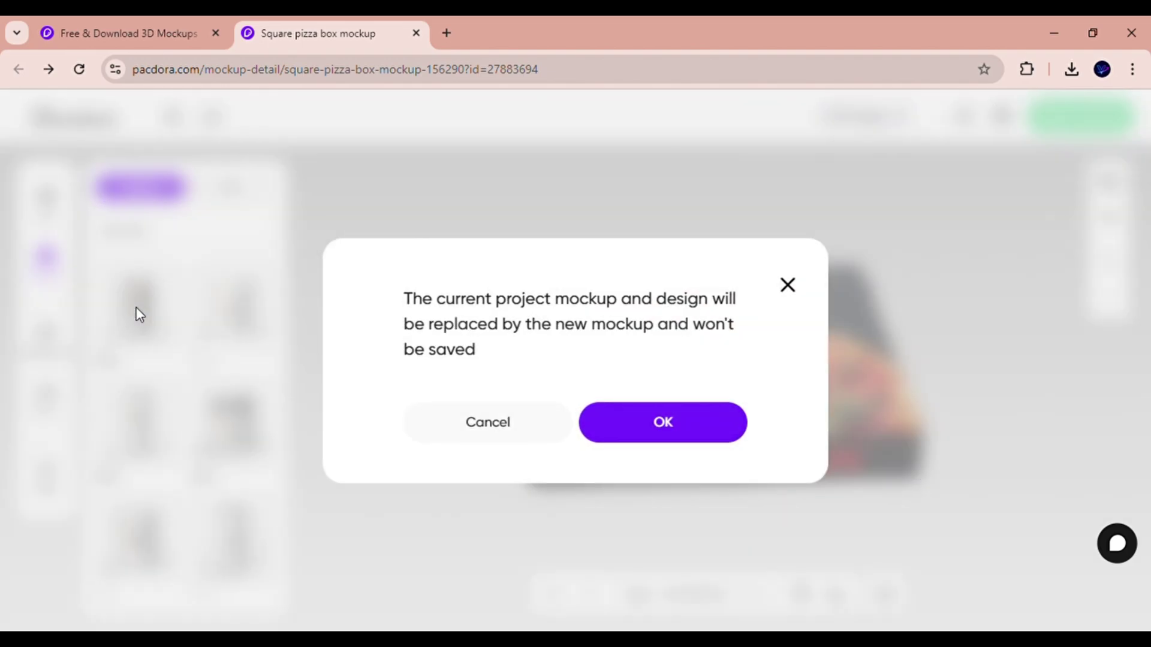
click(652, 427)
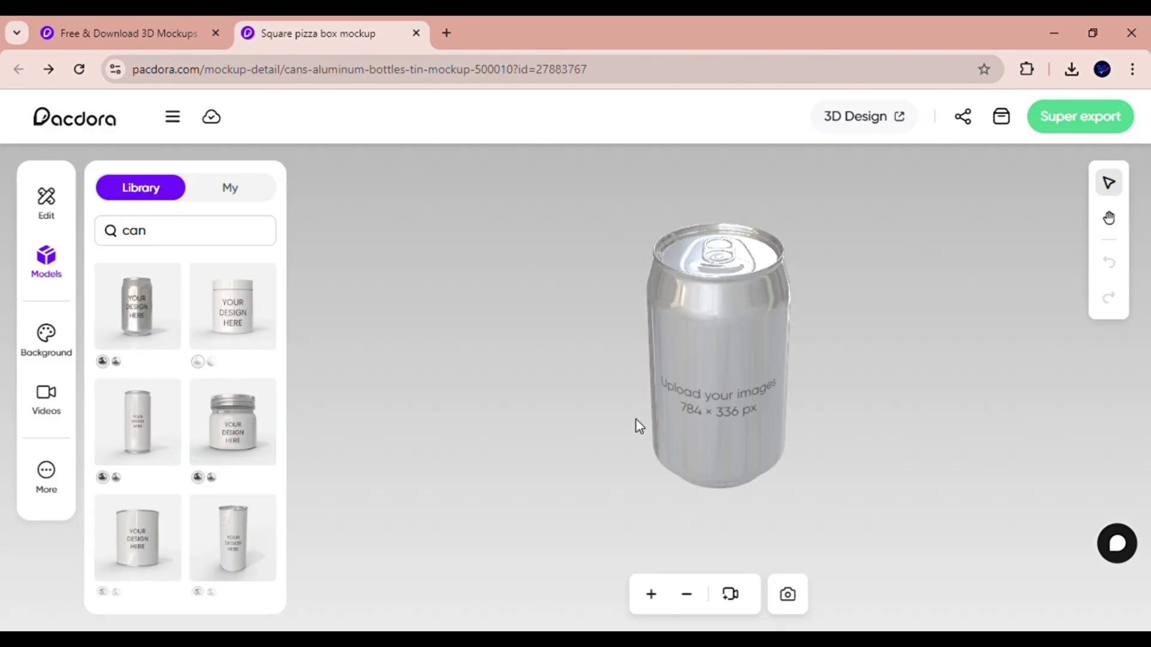
click(70, 218)
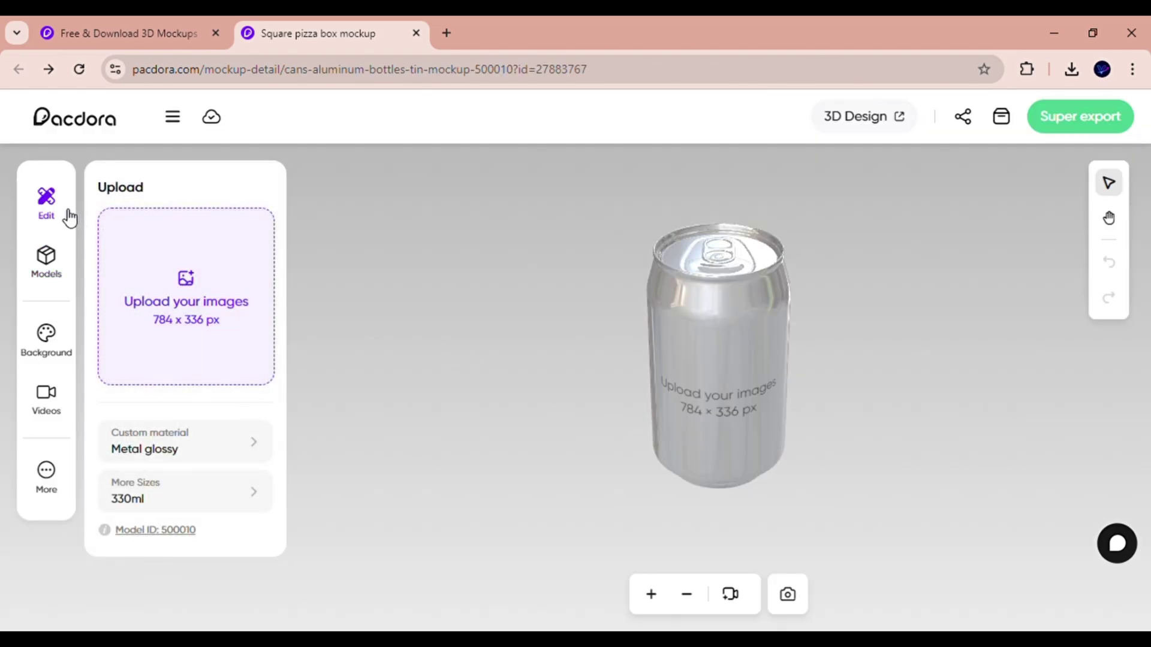
Step: Place the FRESHFIZZ artwork on the can label with black packaging, save, and turn the label to face front
click(229, 288)
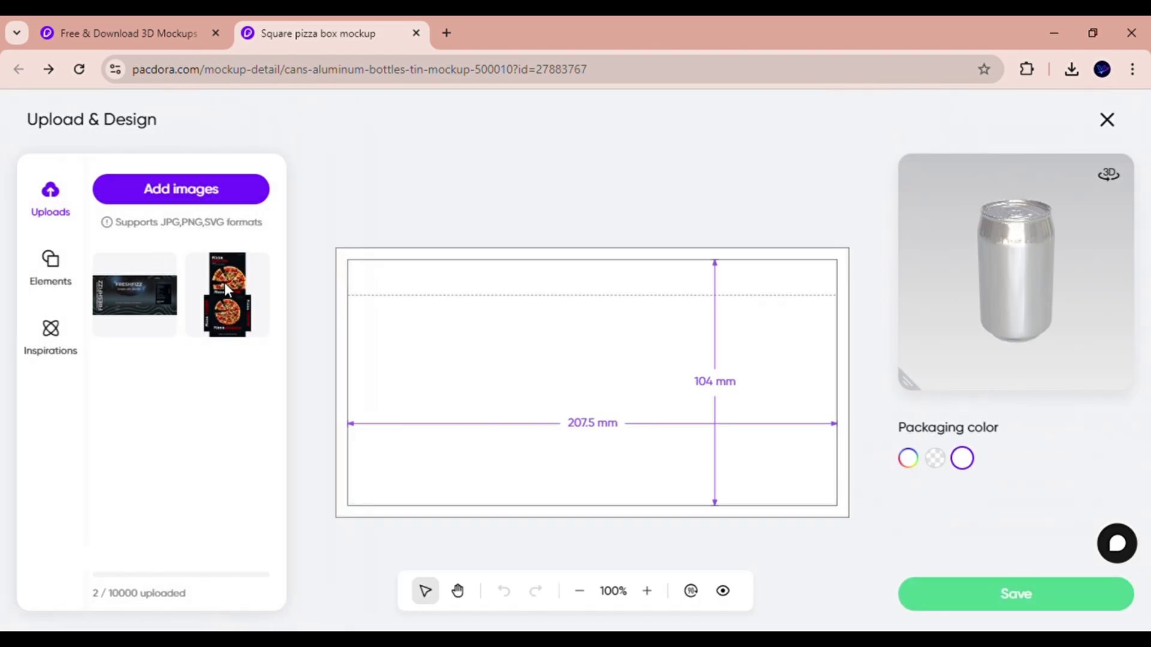
mouse_move(141, 297)
mouse_down()
mouse_move(614, 416)
mouse_move(603, 397)
mouse_up()
click(908, 460)
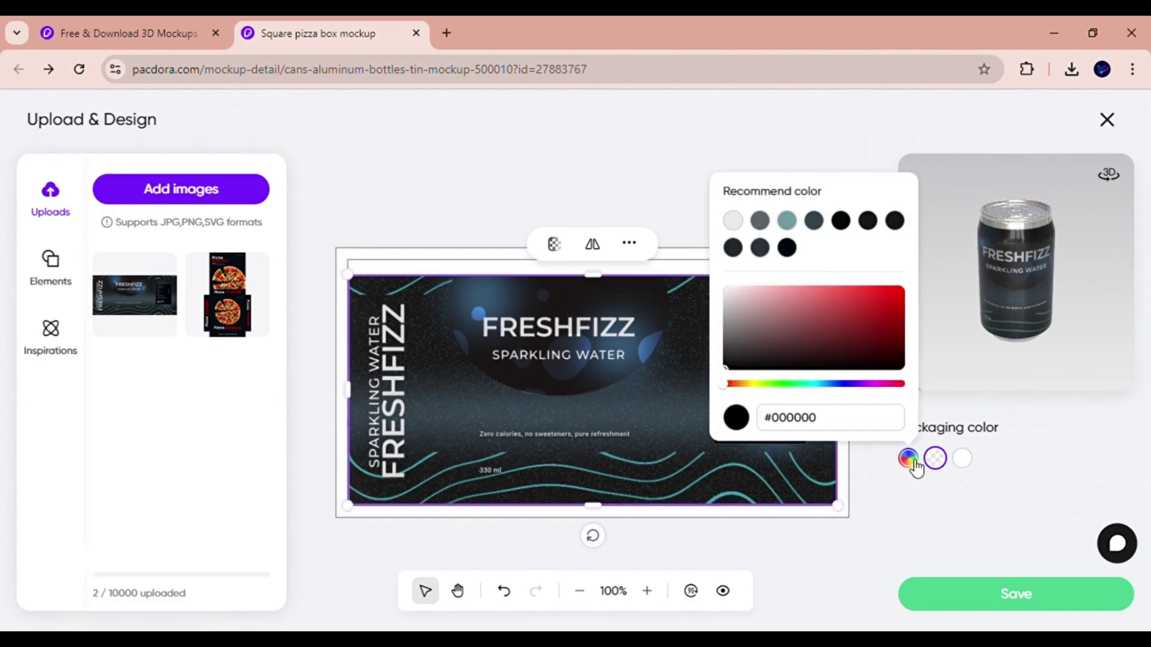
click(841, 221)
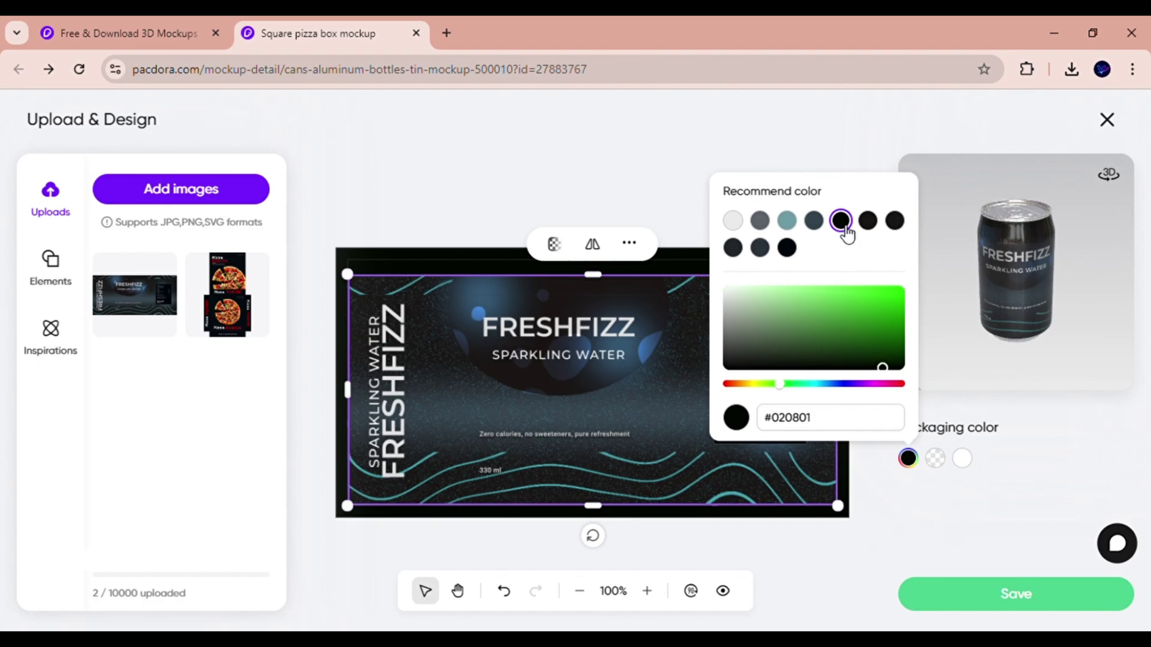
click(1002, 594)
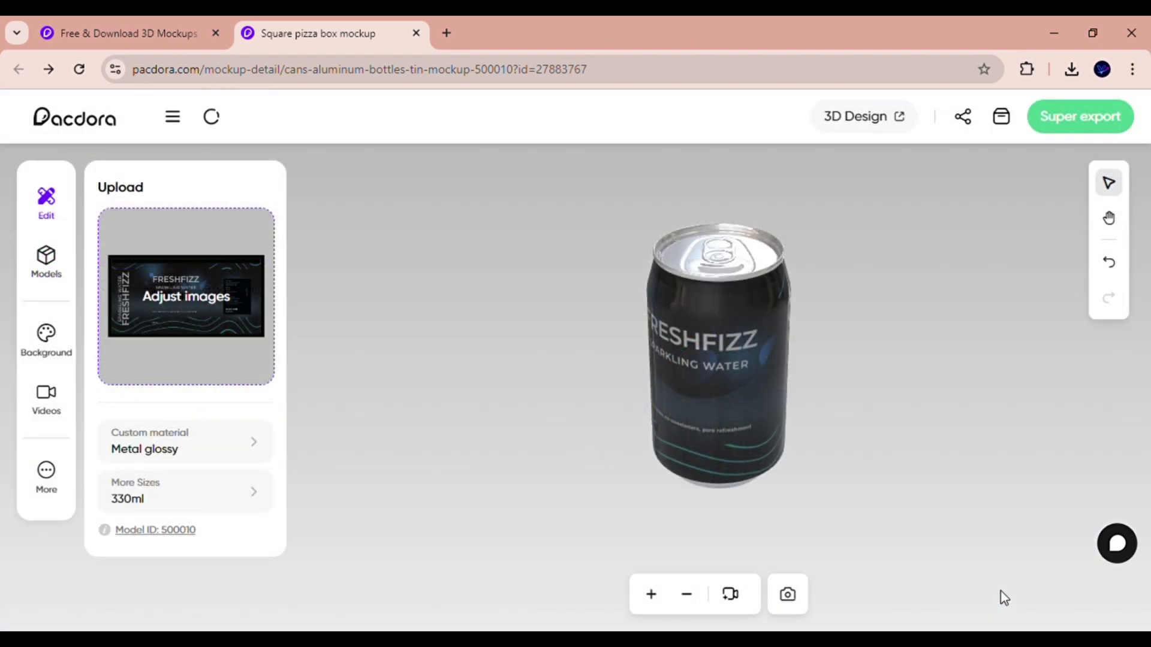
mouse_move(869, 411)
mouse_down()
mouse_move(896, 390)
mouse_move(918, 397)
mouse_up()
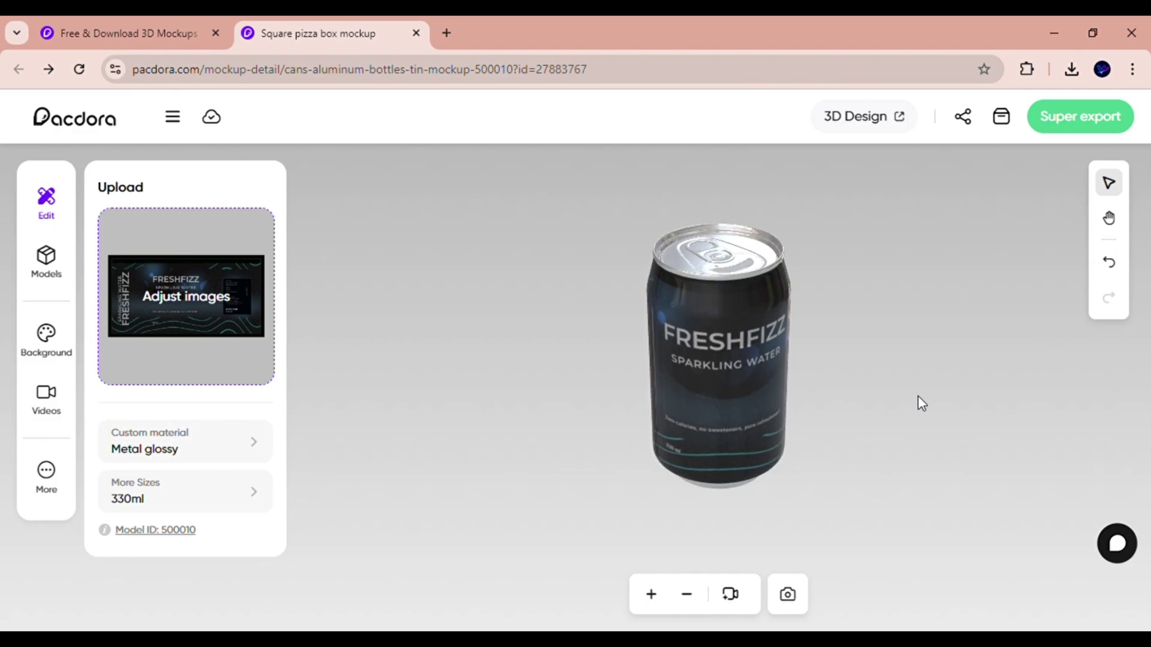
Step: Move the can into the 3D scene designer and apply the three-can scene on white pedestals
click(877, 125)
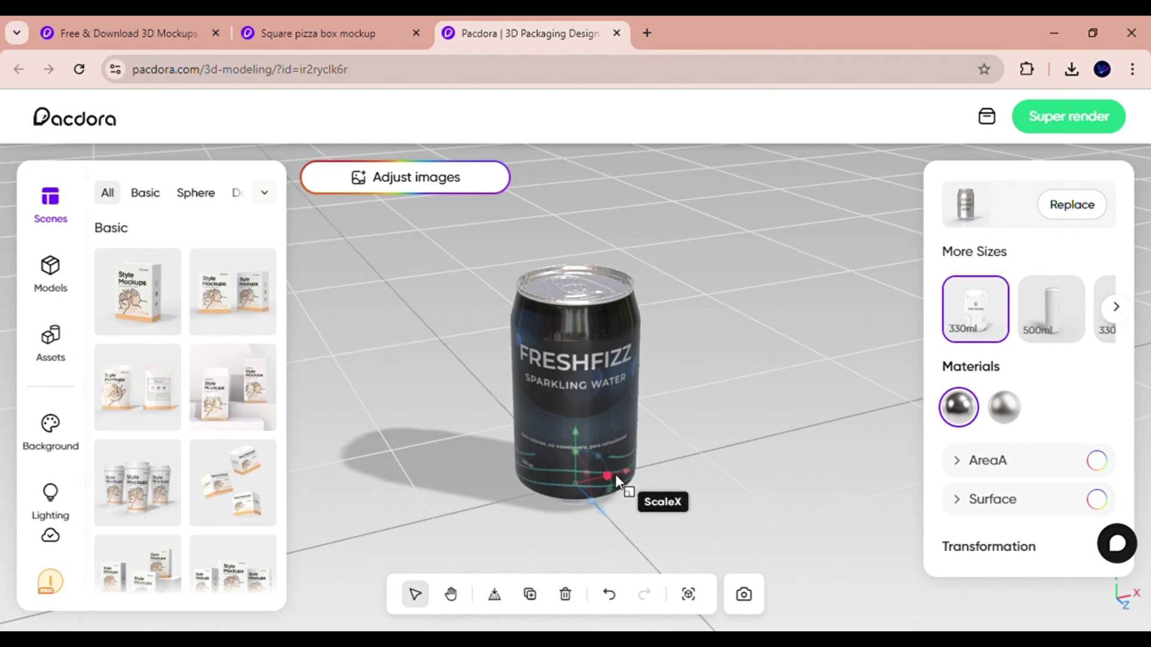
mouse_move(603, 483)
mouse_down()
mouse_move(622, 486)
mouse_move(579, 454)
mouse_up()
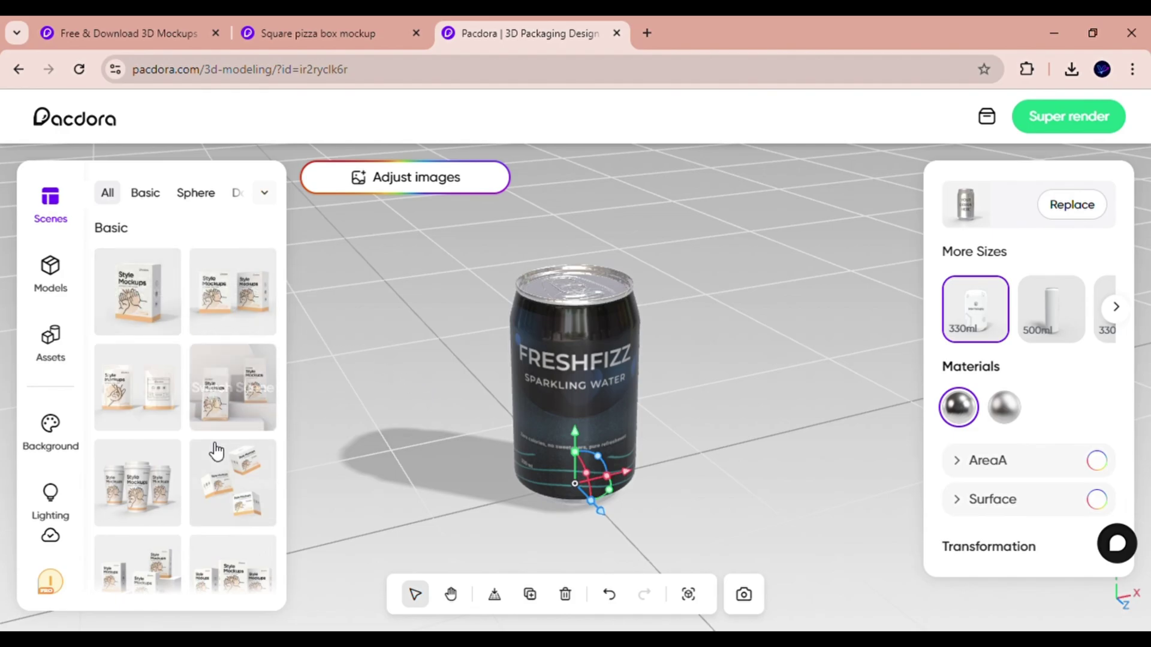
scroll(216, 450, down, 1)
scroll(216, 449, down, 1)
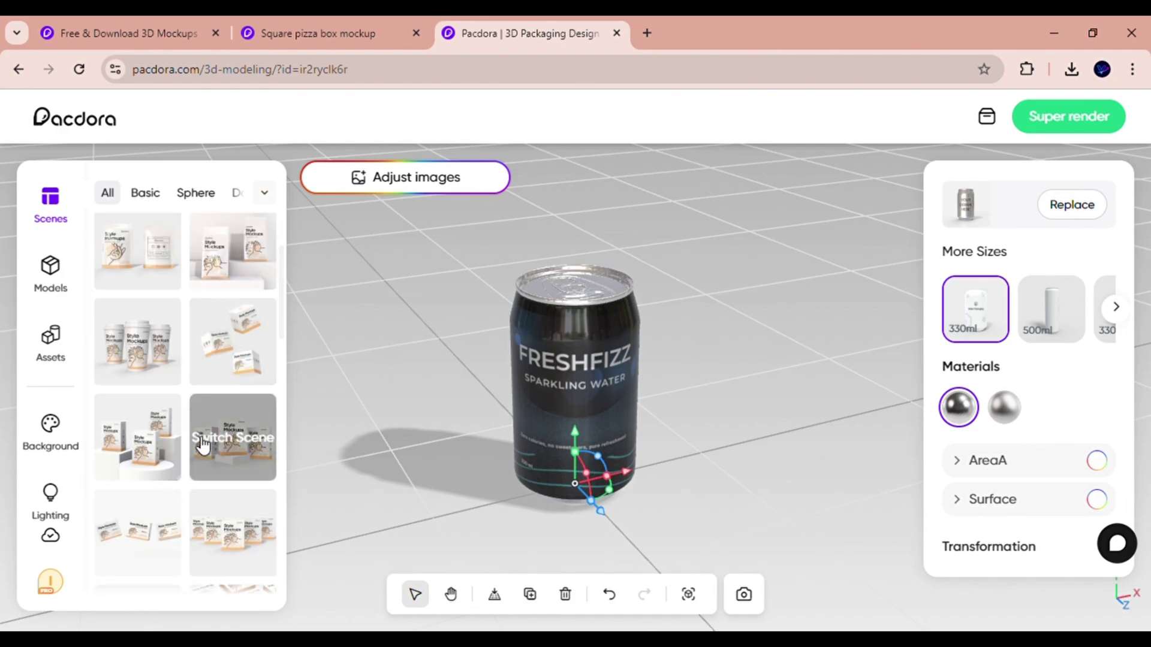
click(137, 364)
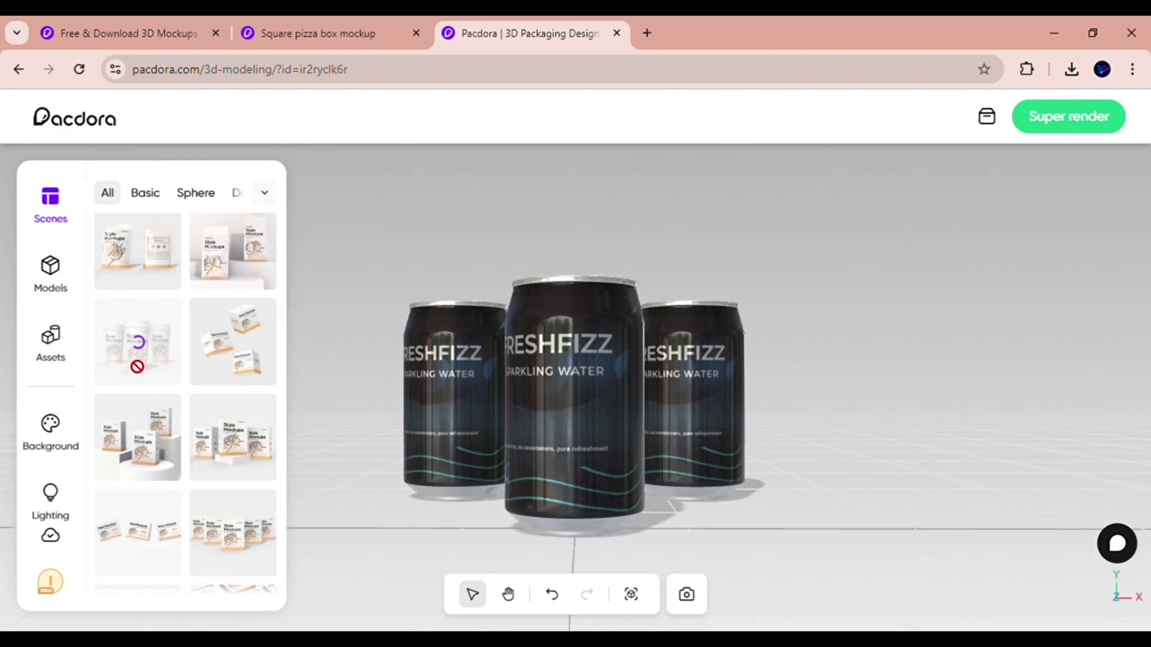
click(154, 444)
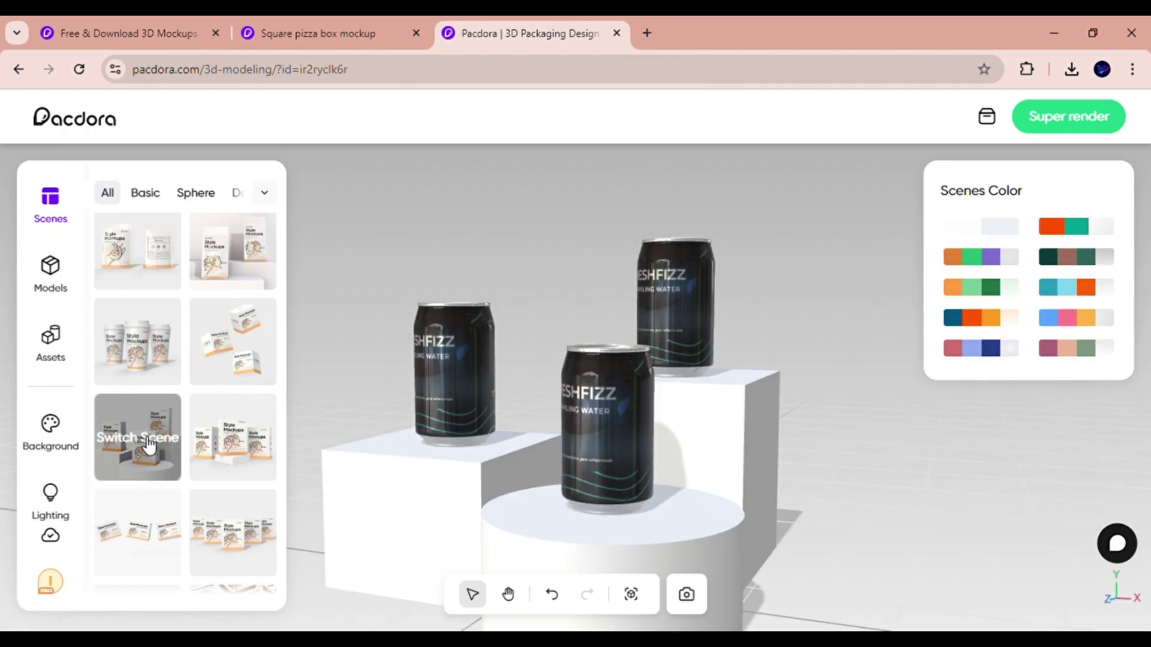
Step: Give the scene a light sky-blue gradient background and orbit to a new viewing angle
click(40, 438)
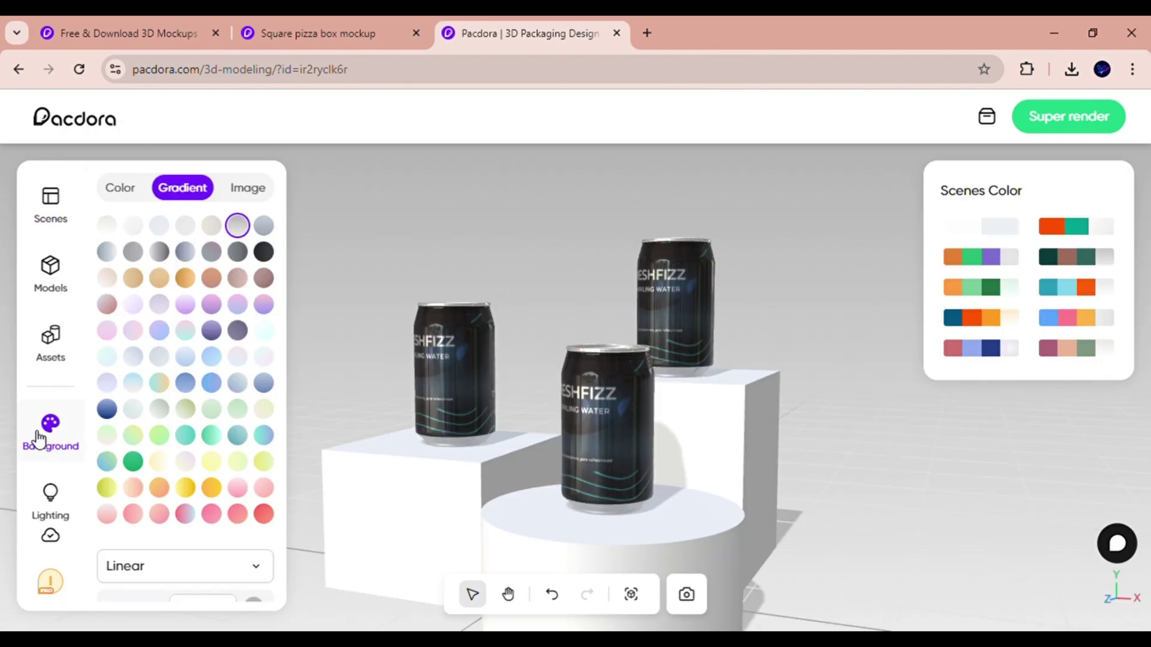
click(135, 385)
mouse_move(359, 408)
mouse_down()
mouse_move(465, 399)
mouse_move(389, 392)
mouse_up()
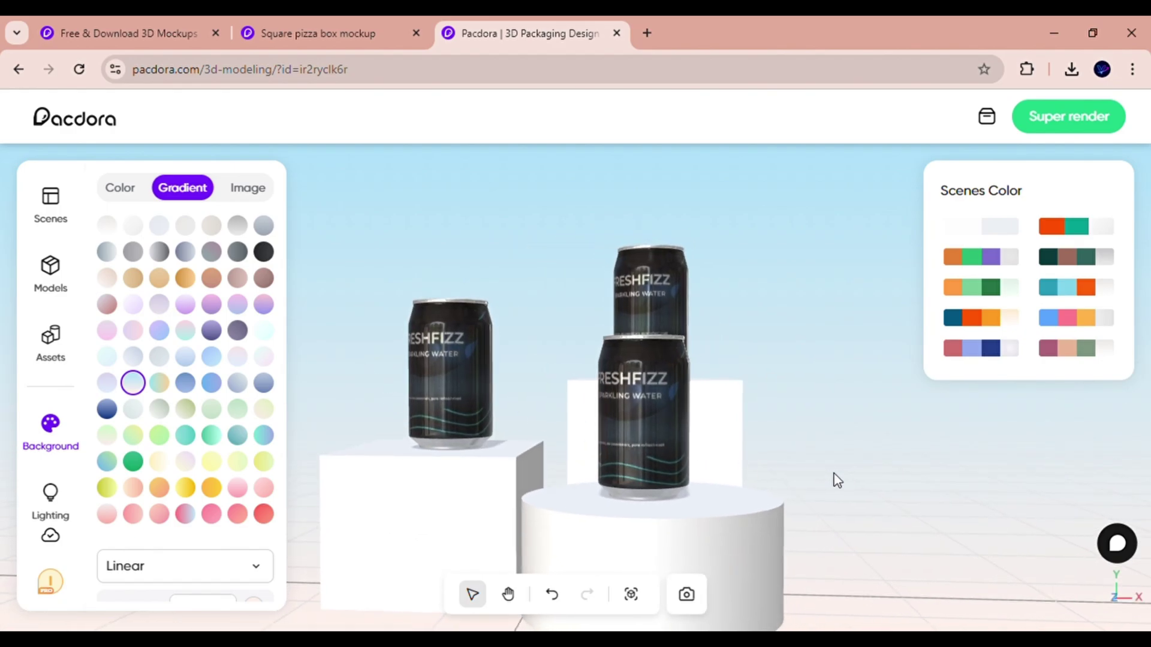
mouse_move(834, 480)
mouse_down()
mouse_move(860, 465)
mouse_move(847, 481)
mouse_up()
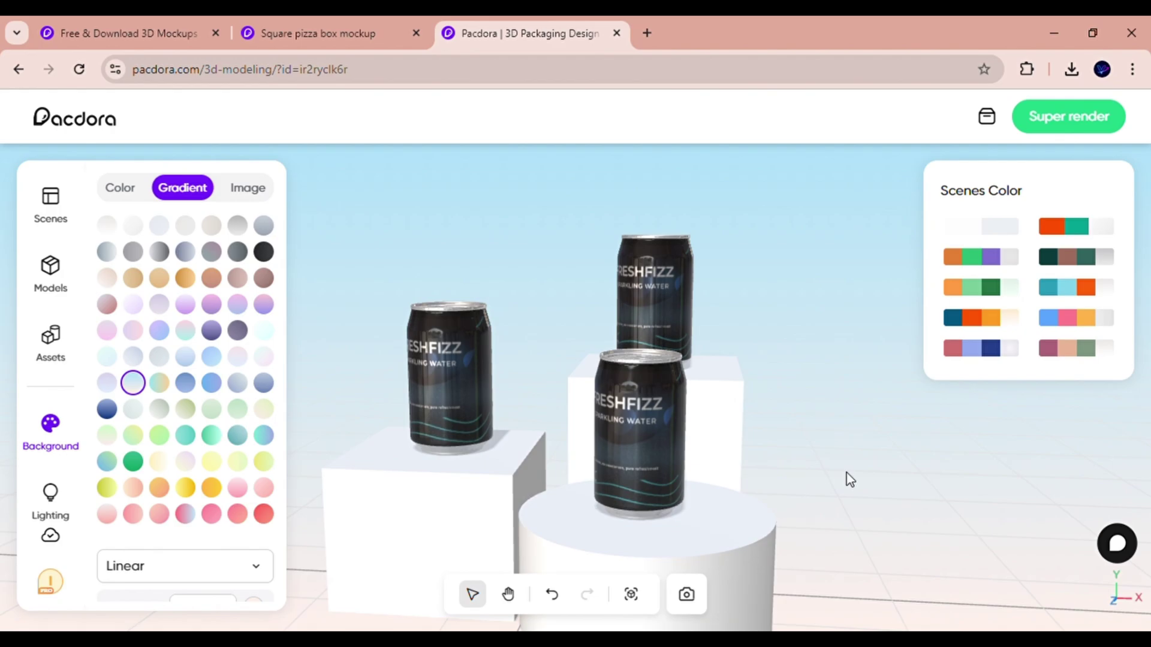
Step: Export a Super render of the scene as a 4K PNG with floor shadow enabled
click(1056, 127)
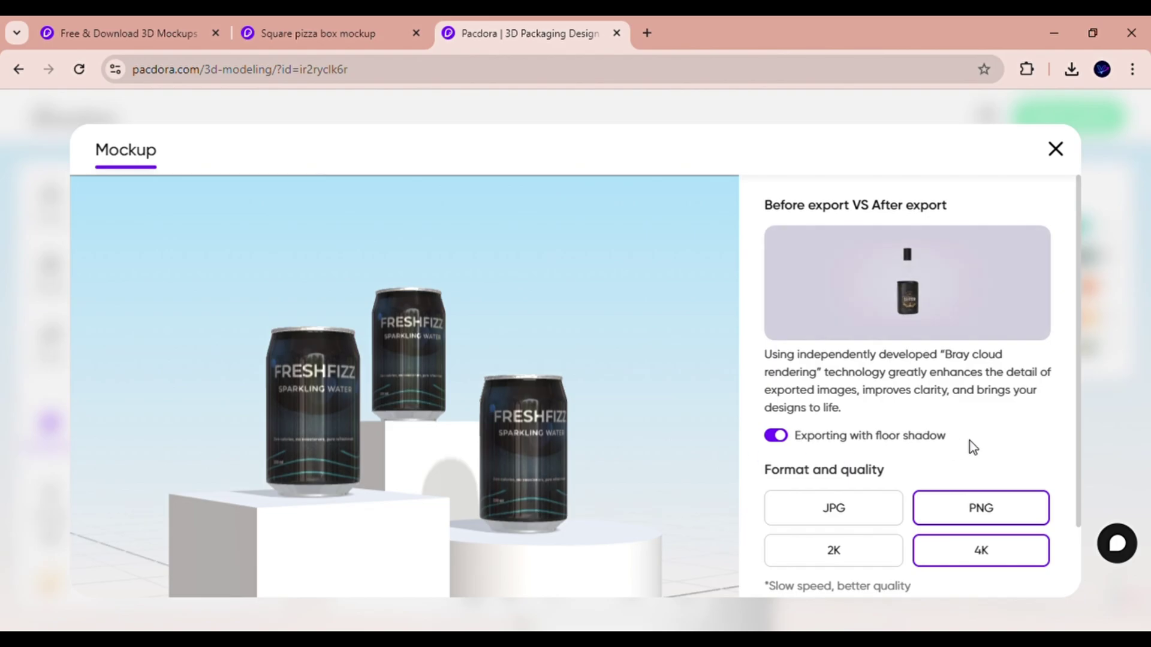
scroll(970, 441, down, 1)
click(912, 562)
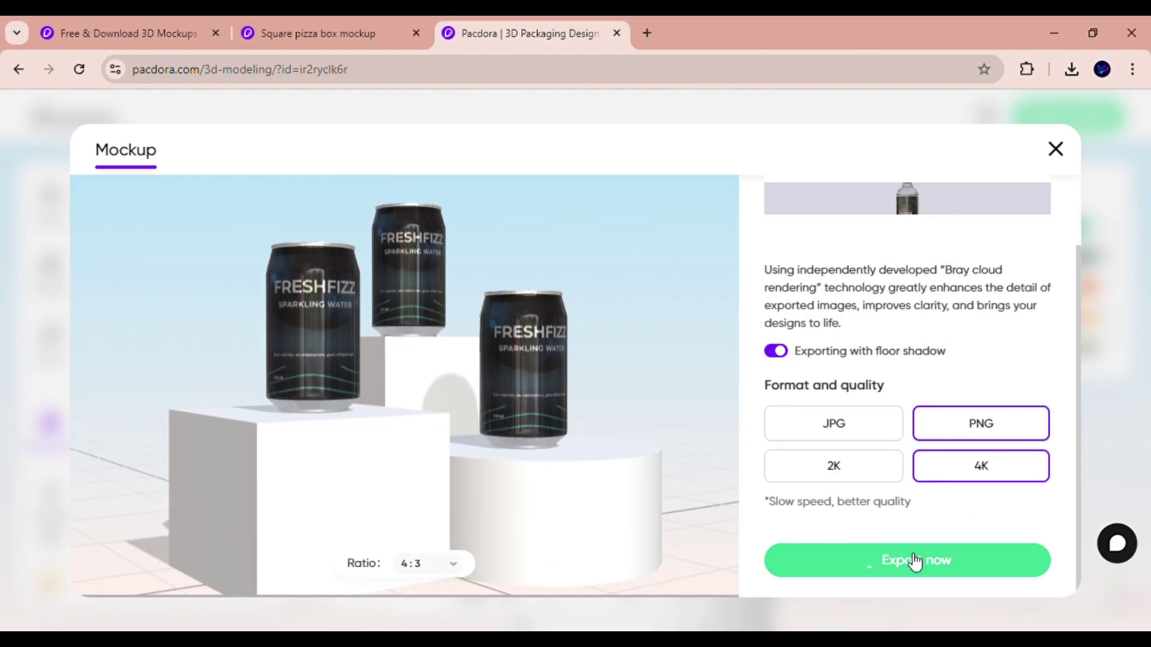